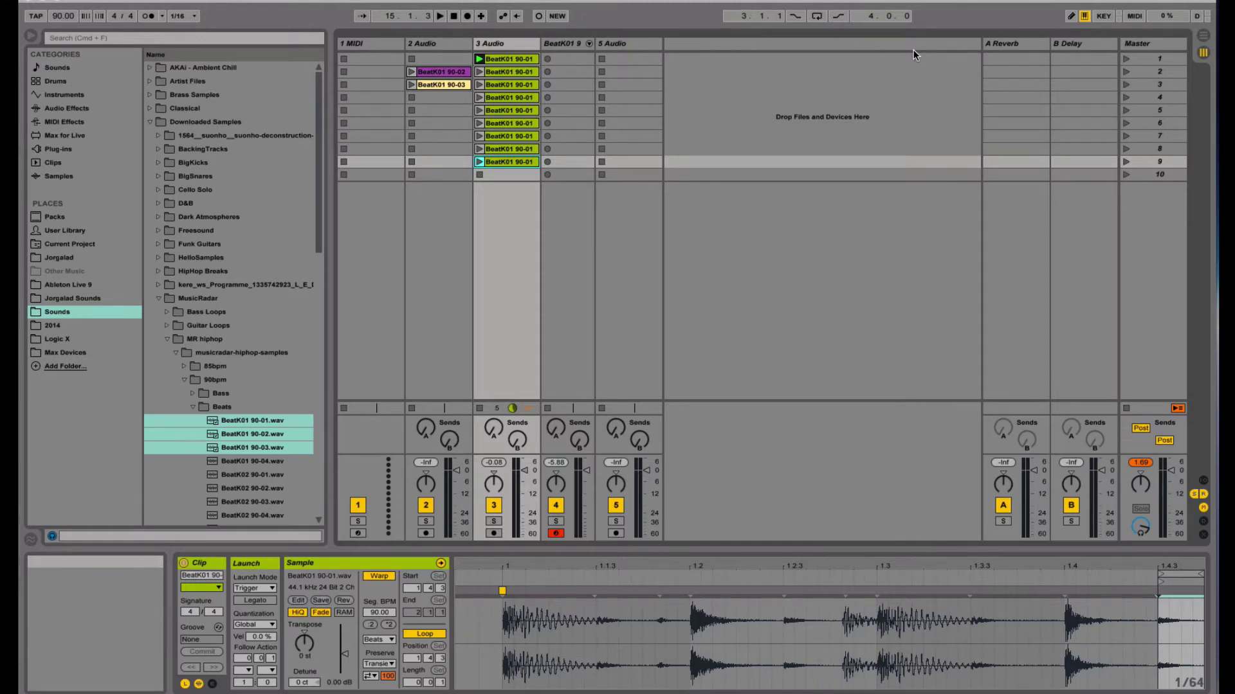
- Delete the BeatK01 90-03 clip from 2 Audio and move BeatK01 90-02 into slot 1
{"action": "left_click", "coordinate": [437, 43]}
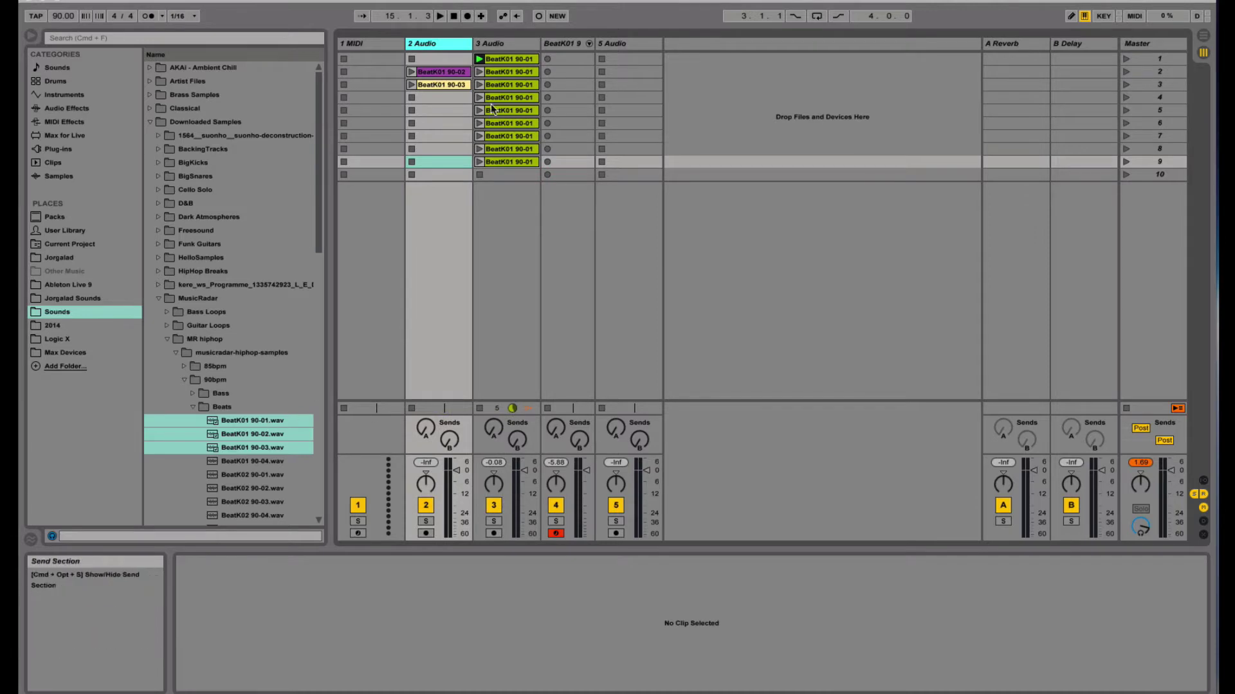
{"action": "left_click", "coordinate": [445, 85]}
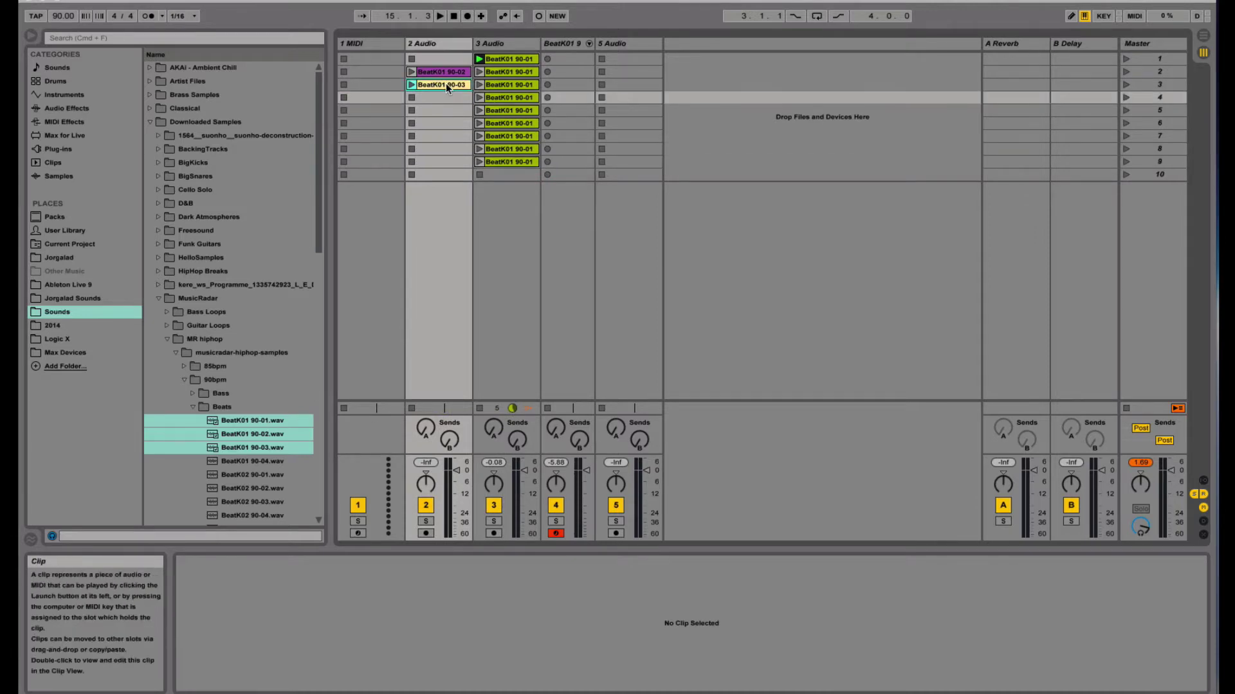
{"action": "key", "text": "Delete"}
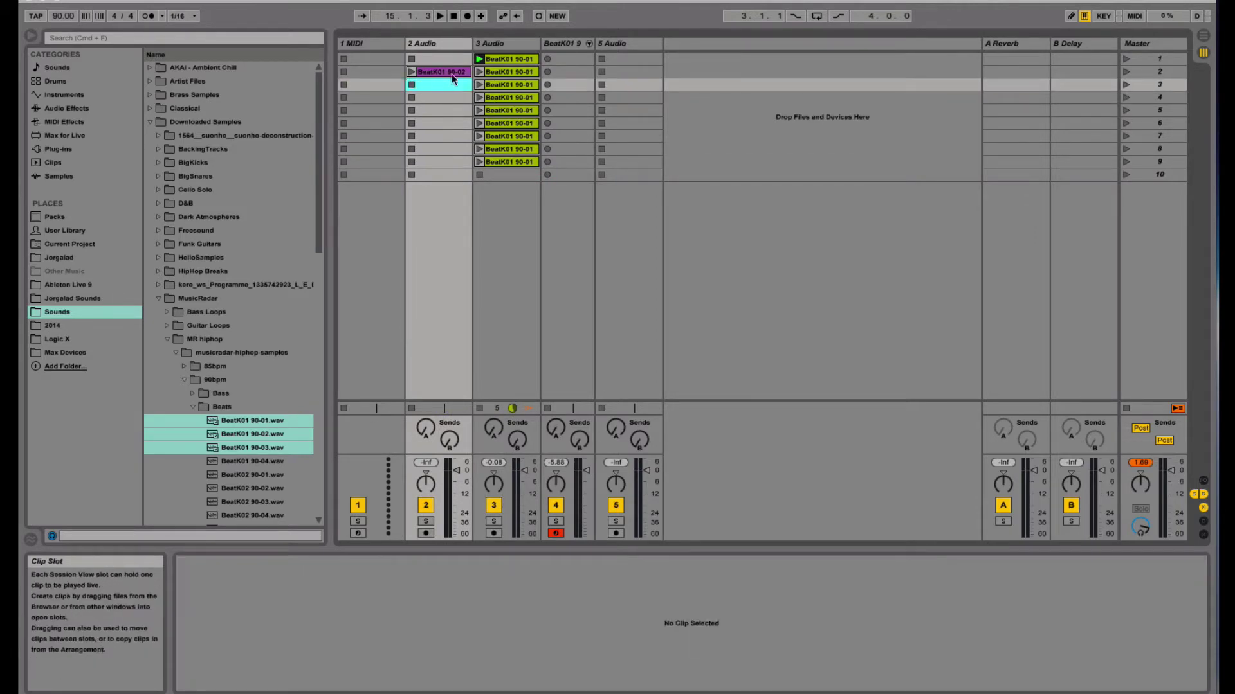
{"action": "left_click_drag", "start_coordinate": [451, 75], "coordinate": [440, 59]}
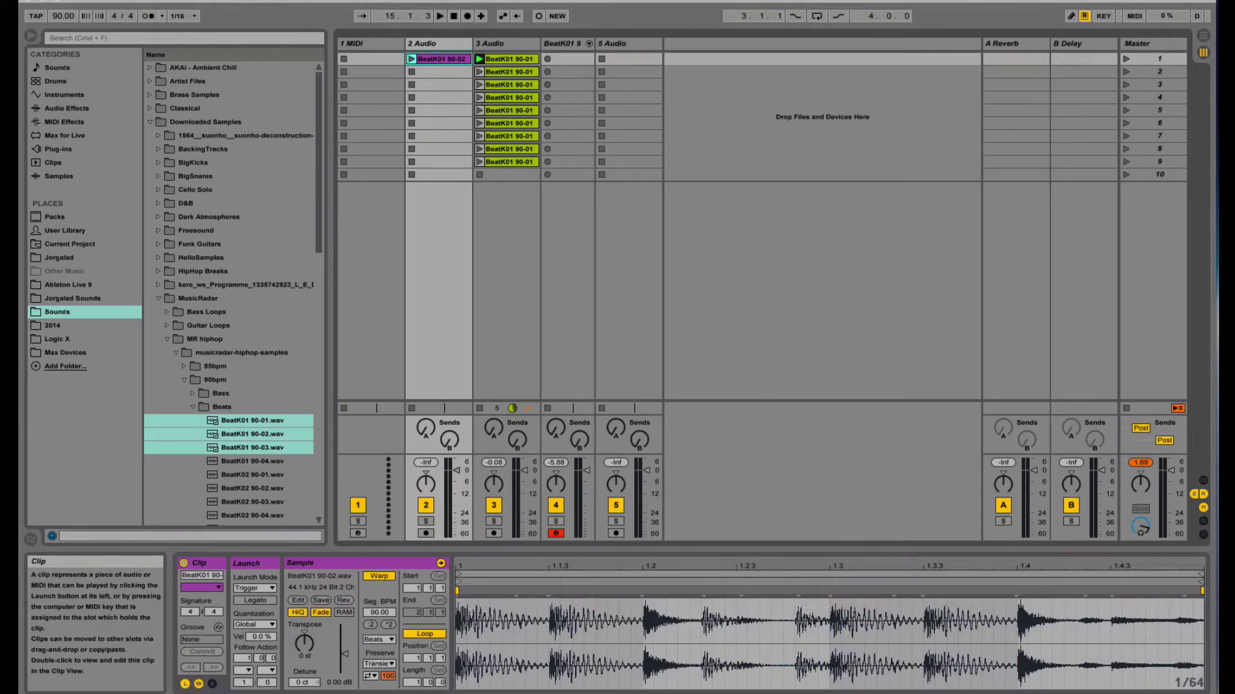
- Switch off track 3, solo track 2, and audition the BeatK01 90-02 clip, then stop
{"action": "left_click", "coordinate": [494, 506]}
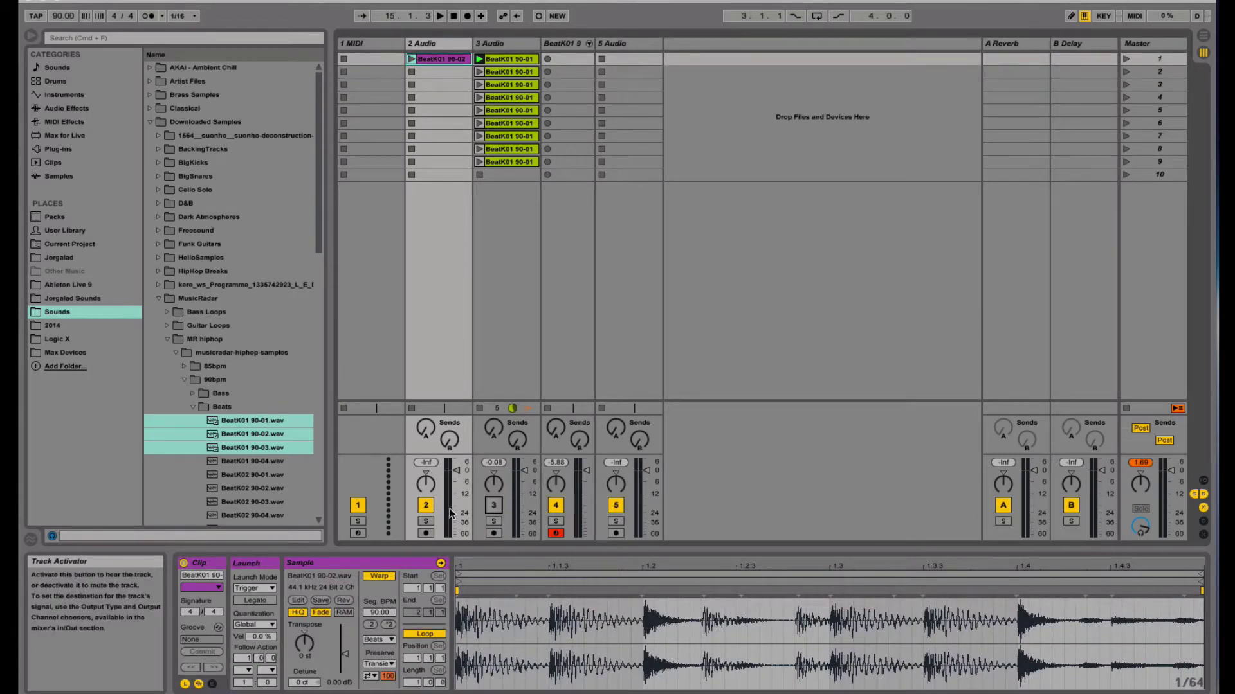
{"action": "left_click", "coordinate": [426, 521]}
{"action": "left_click", "coordinate": [412, 59]}
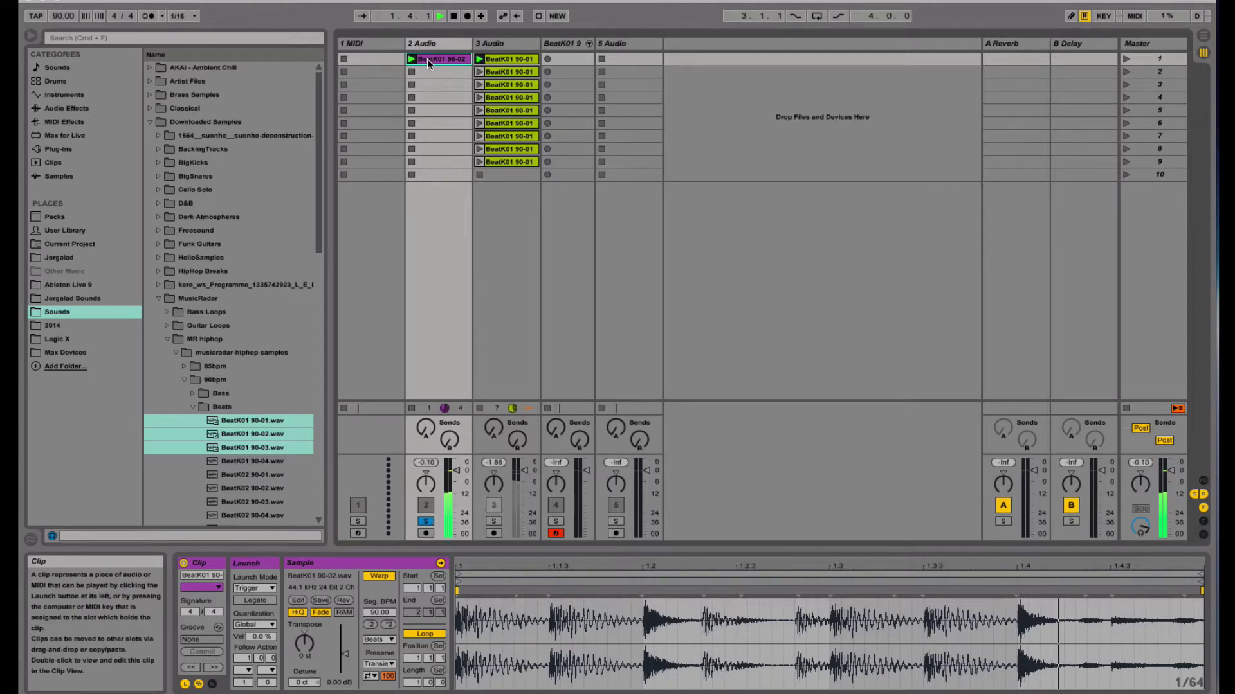
{"action": "key", "text": "space"}
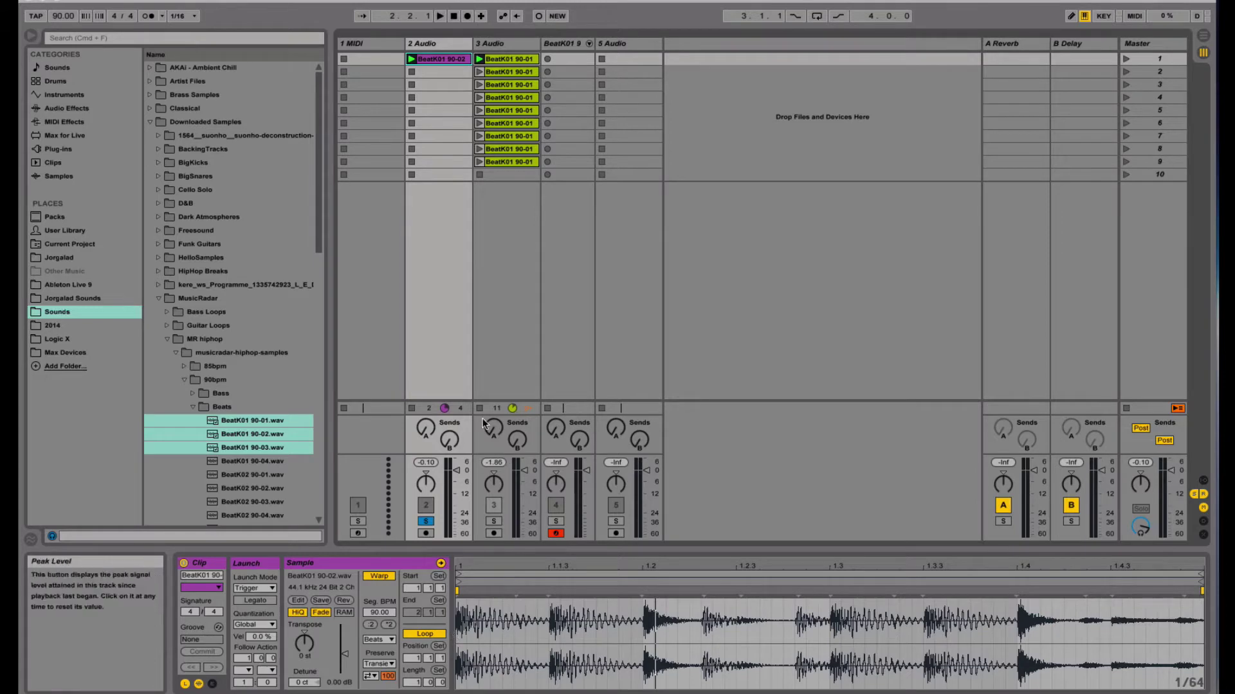
- Slice the BeatK01 90-02 clip to a new MIDI track using 14 transient slices
{"action": "right_click", "coordinate": [448, 59]}
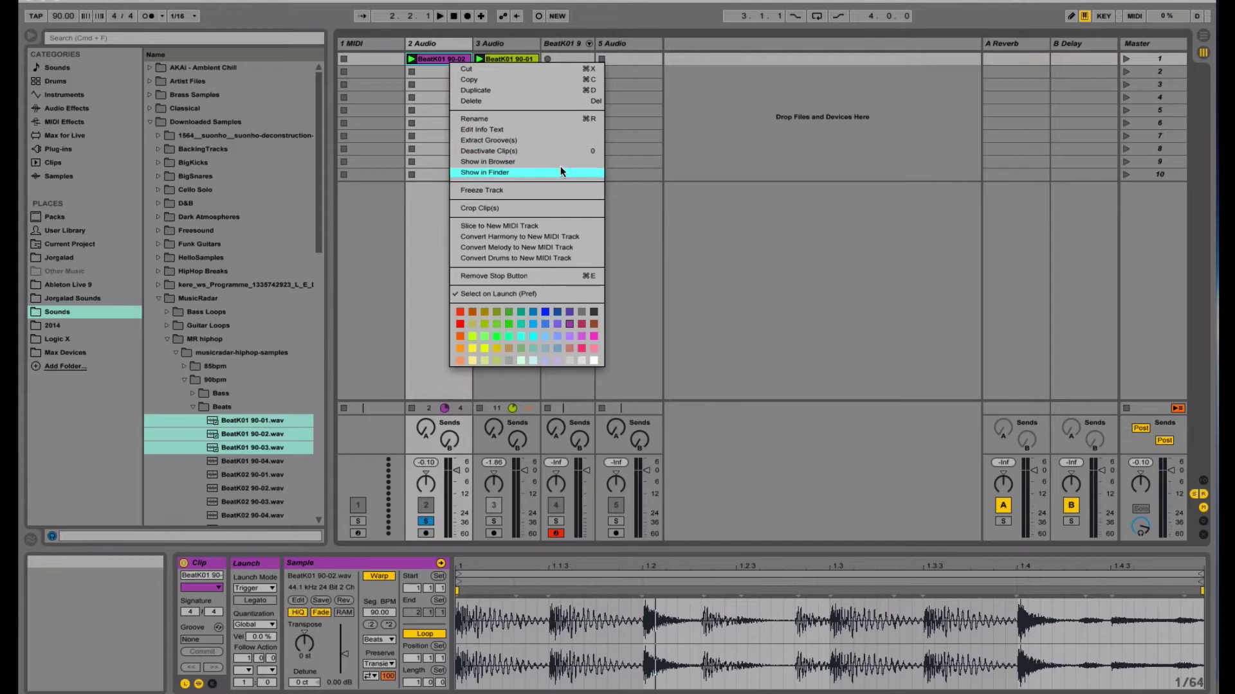
{"action": "left_click", "coordinate": [580, 225]}
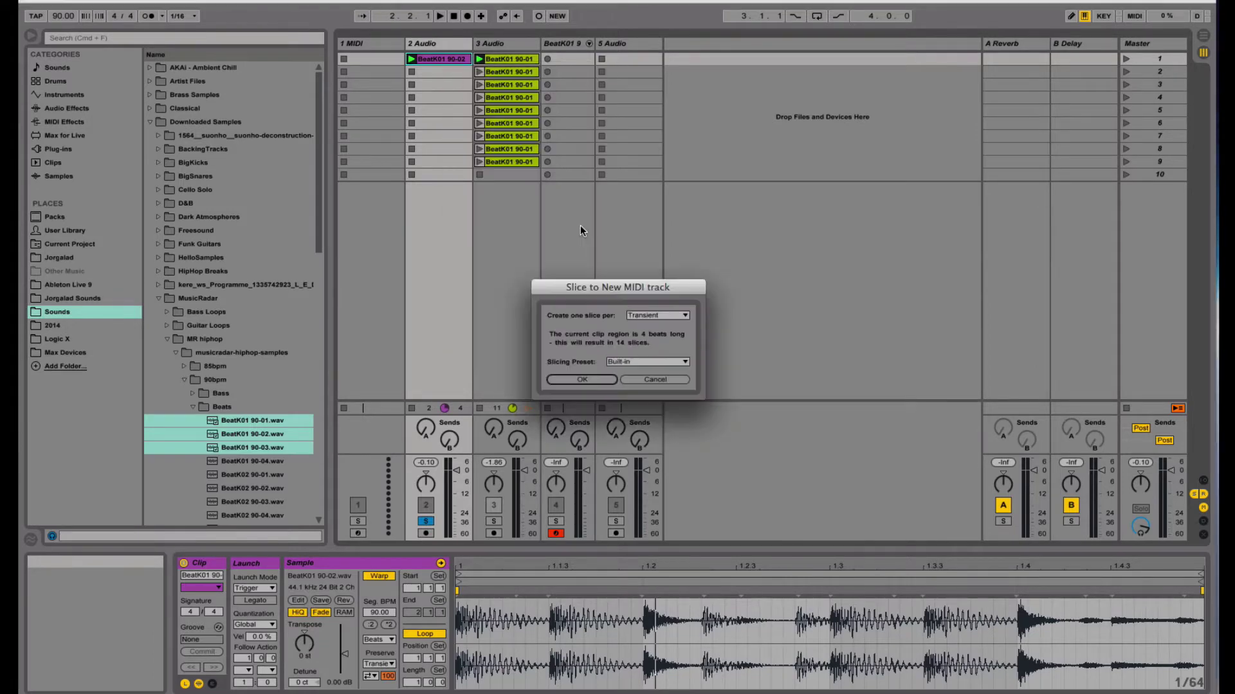
{"action": "left_click", "coordinate": [596, 380]}
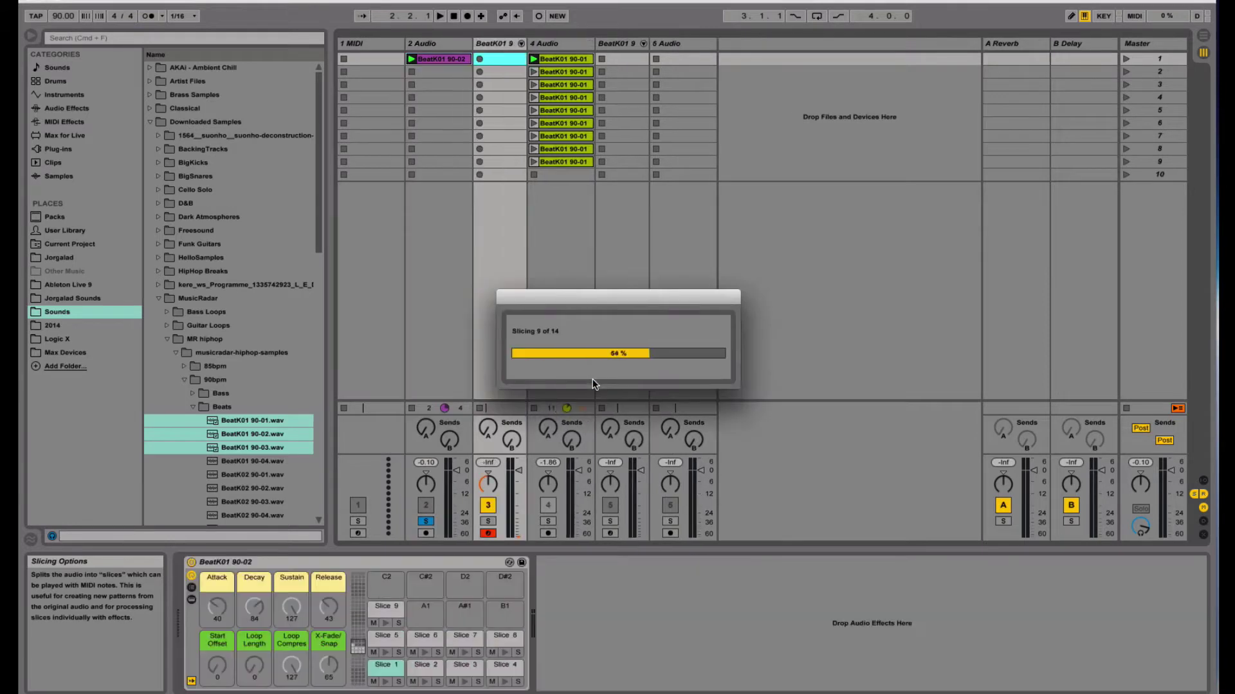
- Preview the Slice 14, 9 and 11 pads and save Slice 11 as the default pad
{"action": "left_click", "coordinate": [416, 580]}
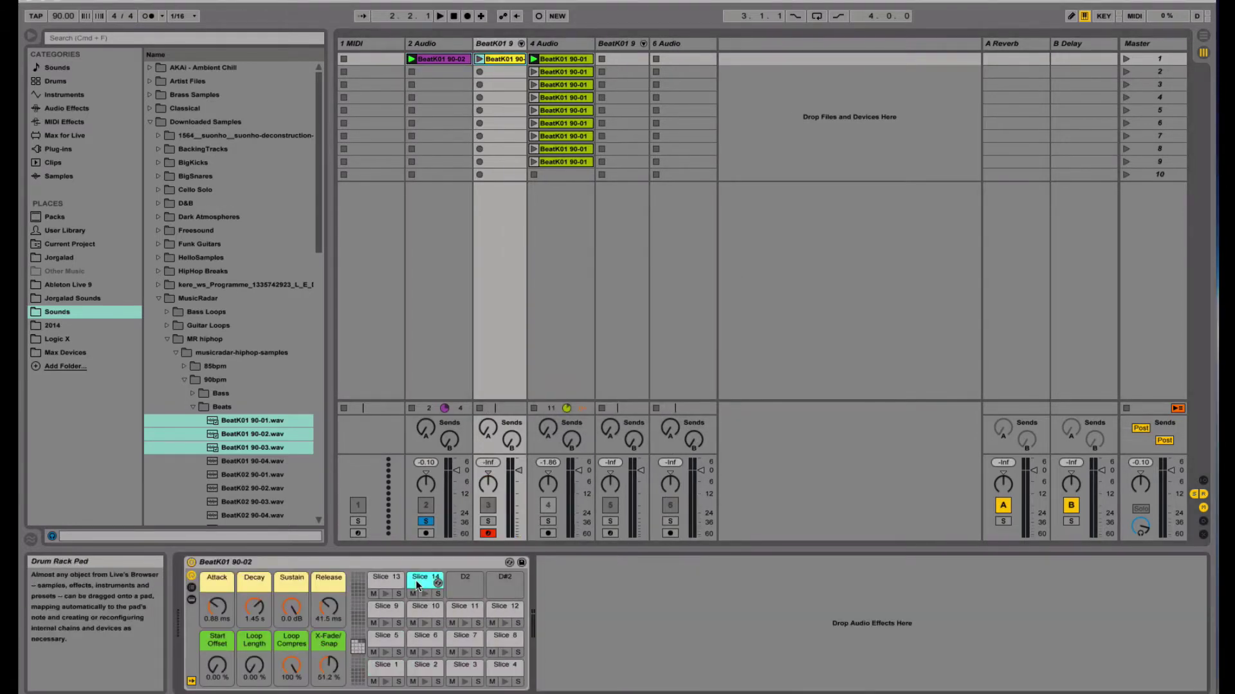
{"action": "left_click", "coordinate": [379, 611]}
{"action": "left_click", "coordinate": [459, 613]}
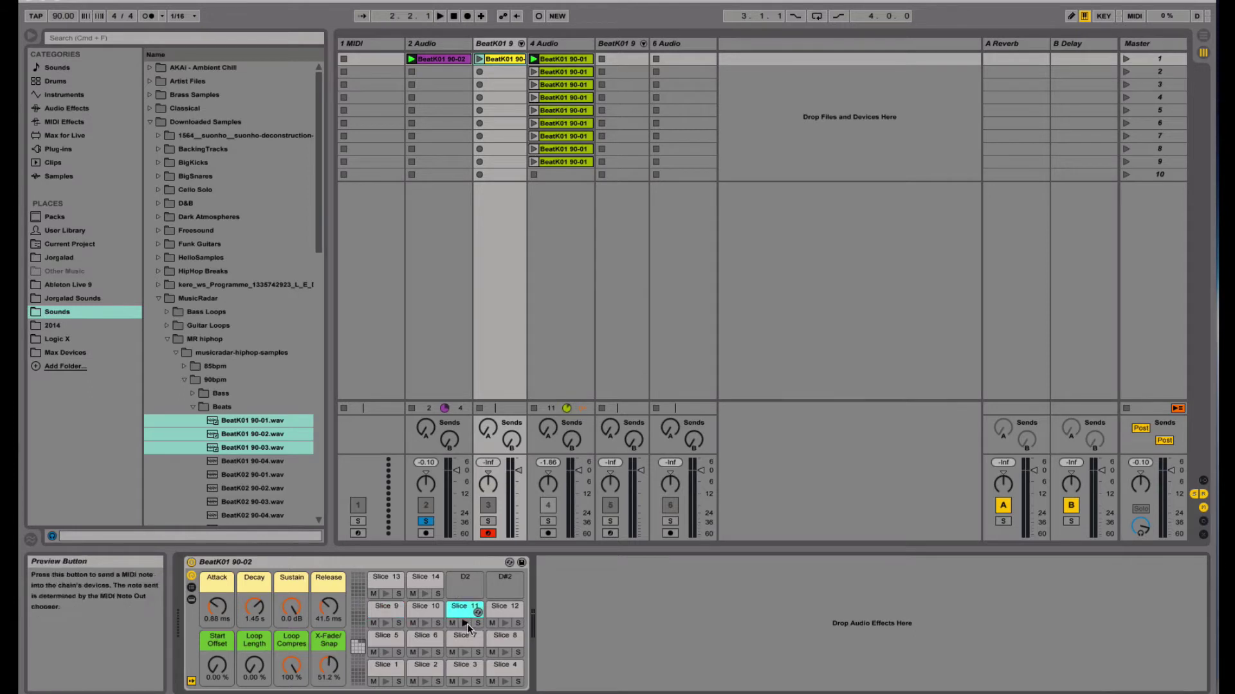
{"action": "key", "text": "space"}
{"action": "right_click", "coordinate": [463, 610]}
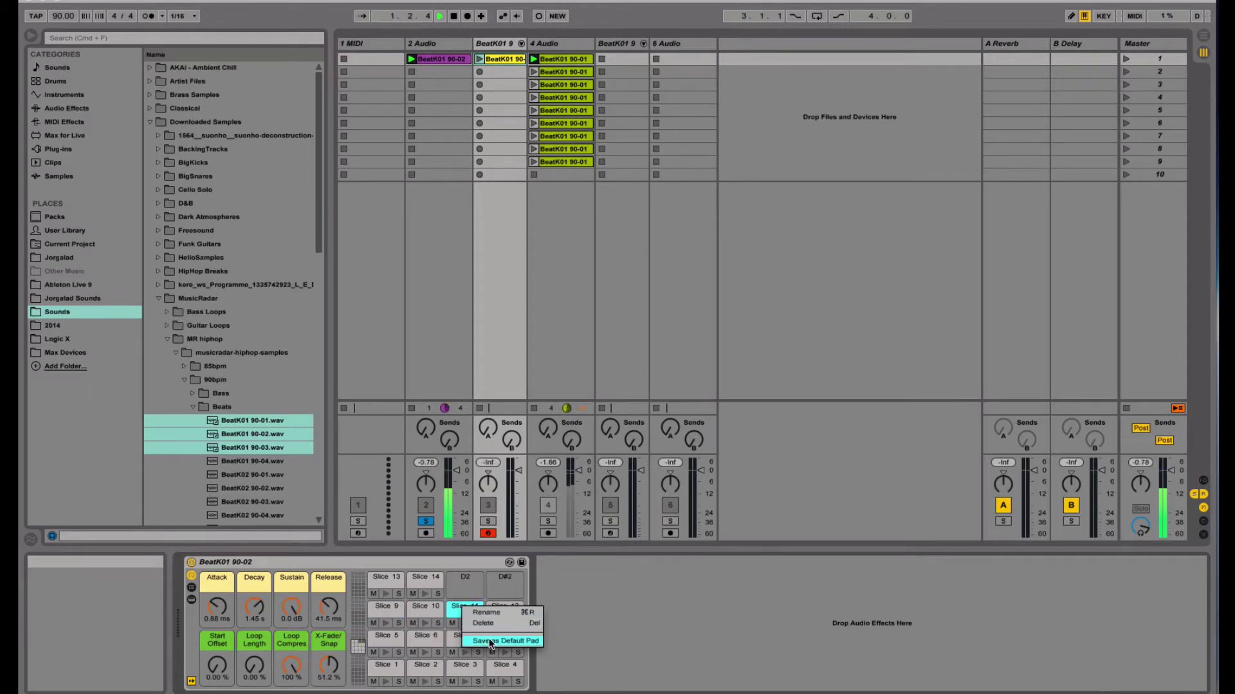
{"action": "left_click", "coordinate": [510, 641]}
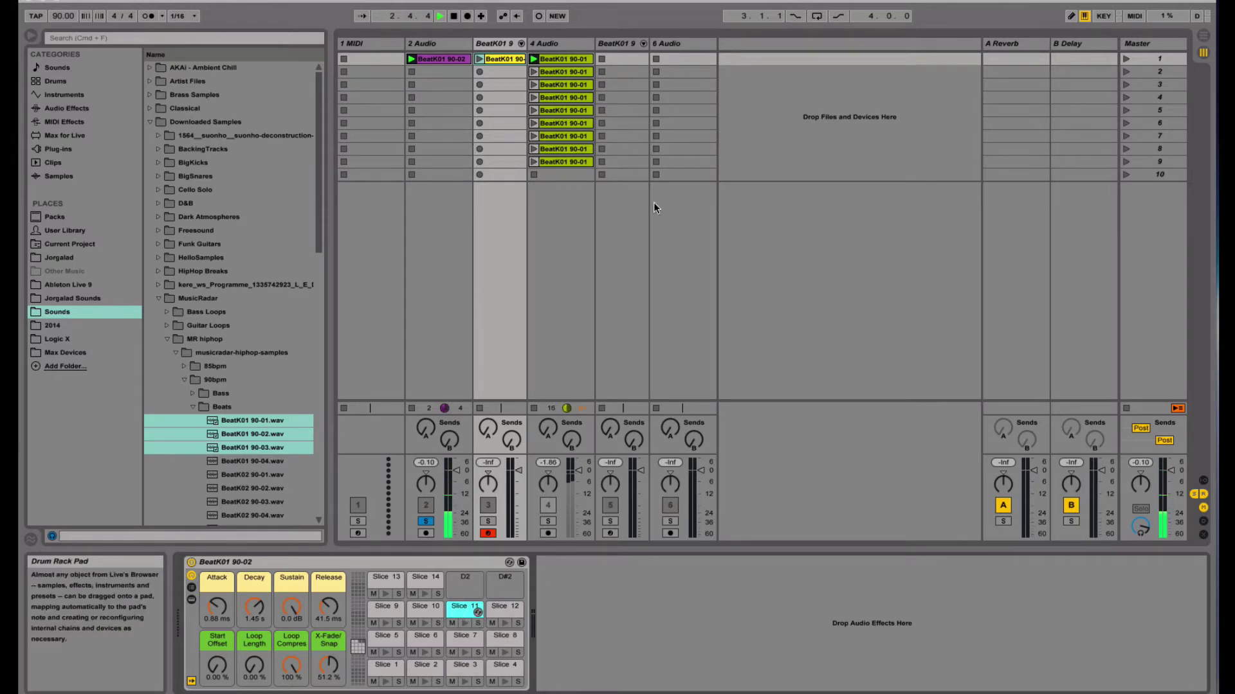
- Play the sliced clip on track 5 BeatK01 9, then stop playback
{"action": "left_click", "coordinate": [629, 204]}
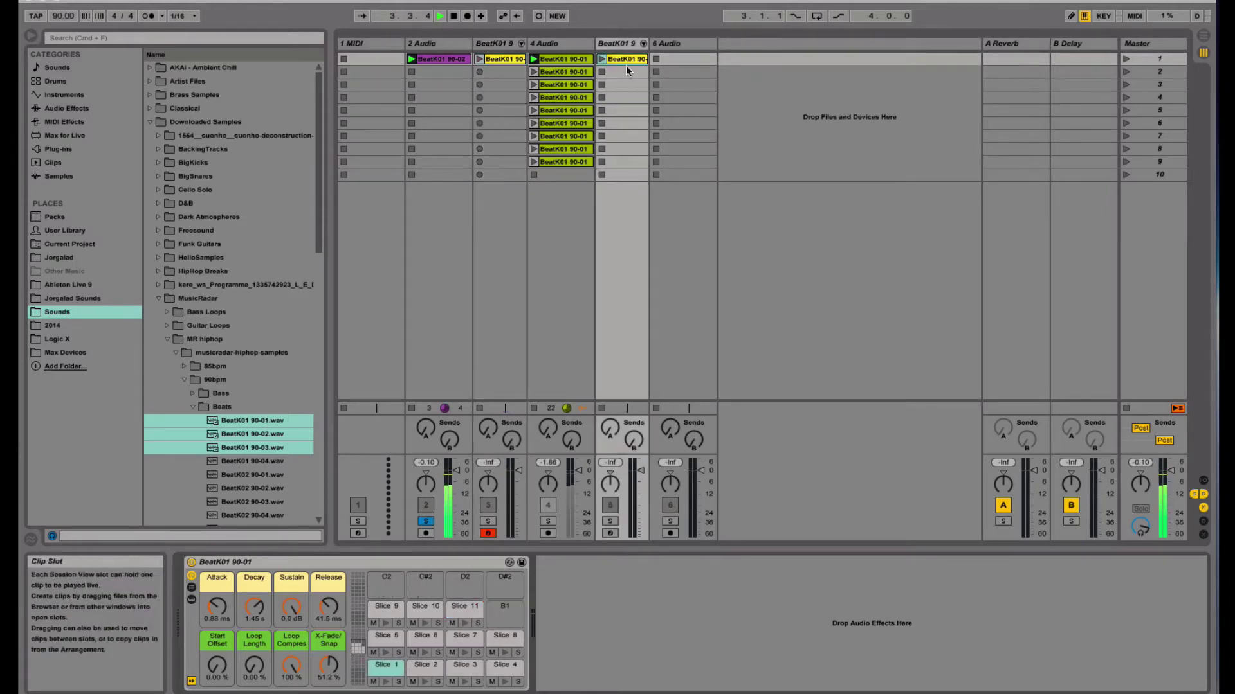
{"action": "left_click", "coordinate": [602, 60]}
{"action": "key", "text": "space"}
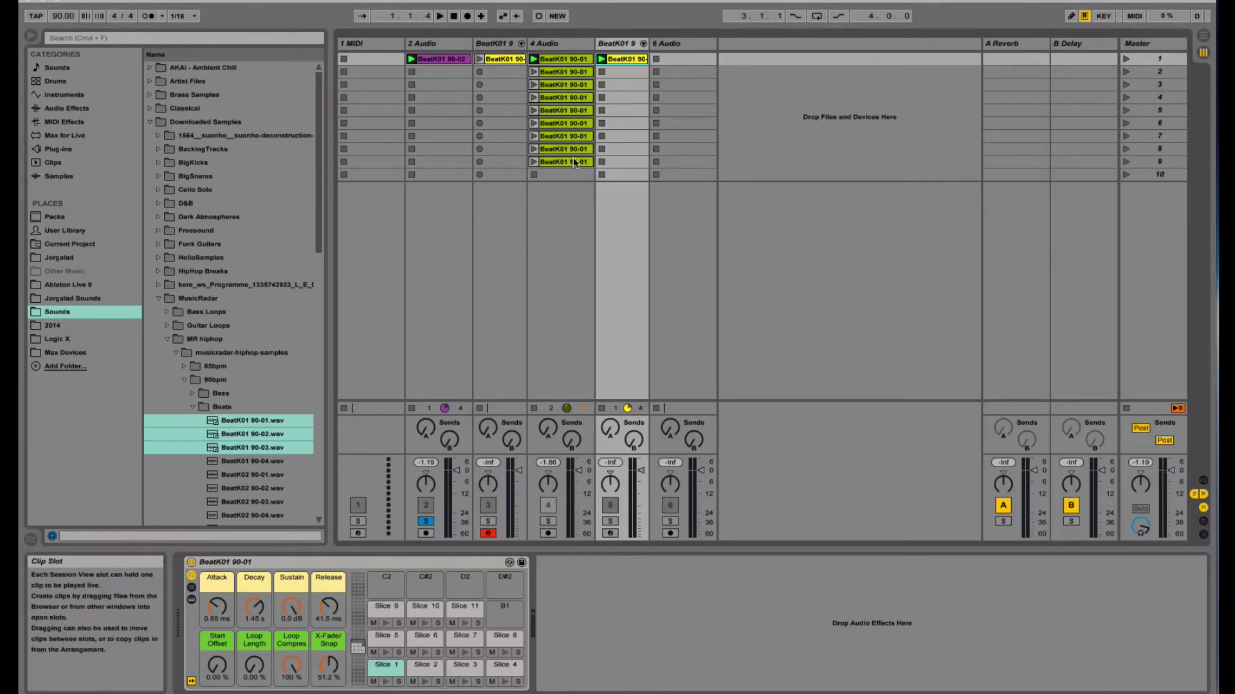
- Delete both sliced BeatK01 9 MIDI tracks
{"action": "left_click", "coordinate": [617, 43]}
{"action": "key", "text": "Delete"}
{"action": "left_click", "coordinate": [501, 45]}
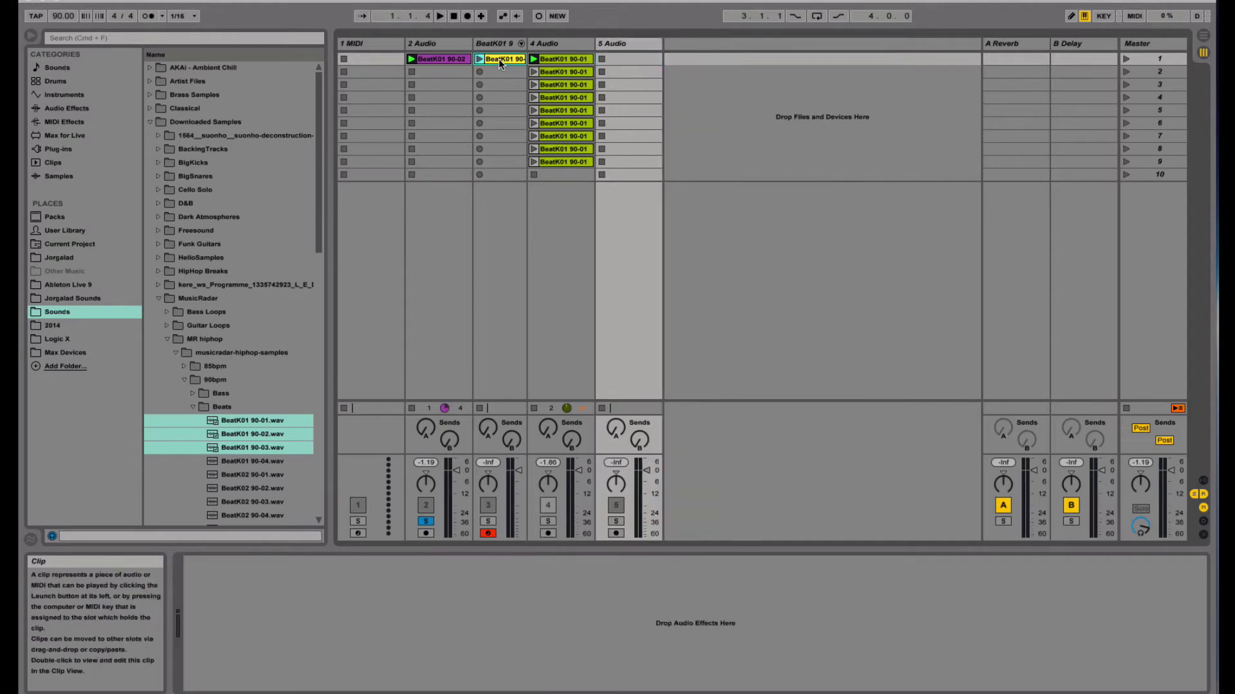
{"action": "key", "text": "Delete"}
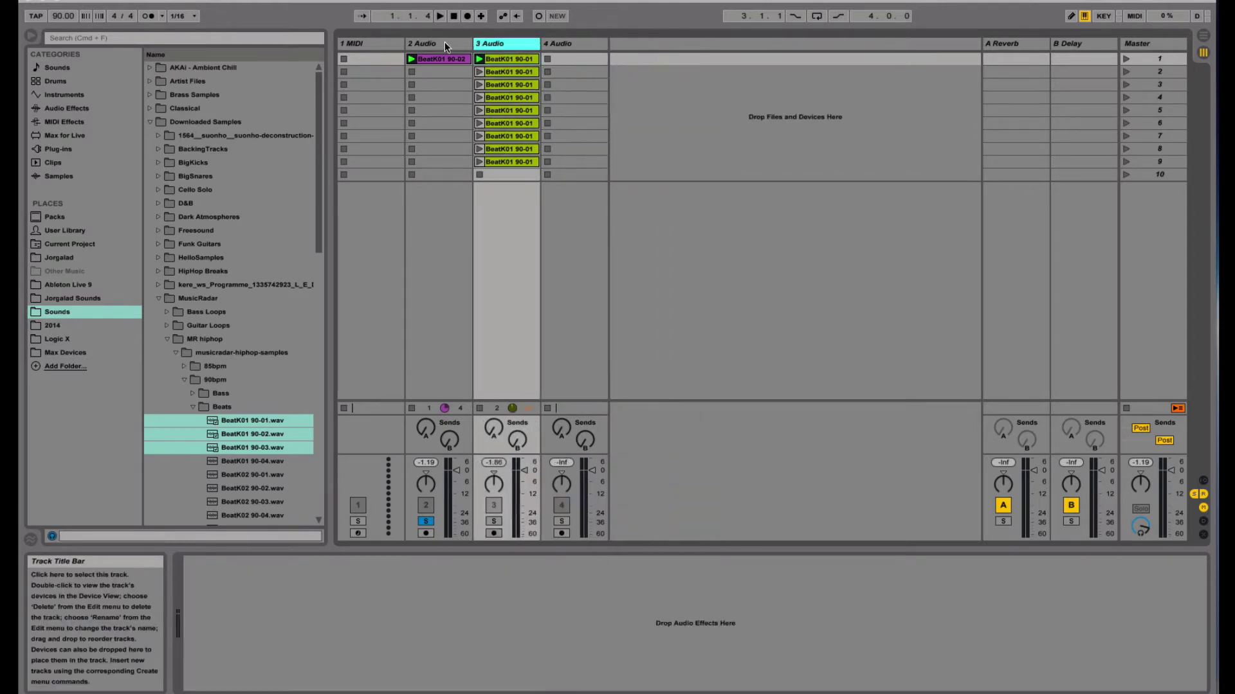
- Shorten the BeatK01 90-02 loop to end at 1.1.3 and stop track 3's clip
{"action": "left_click", "coordinate": [434, 58]}
{"action": "left_click", "coordinate": [439, 61]}
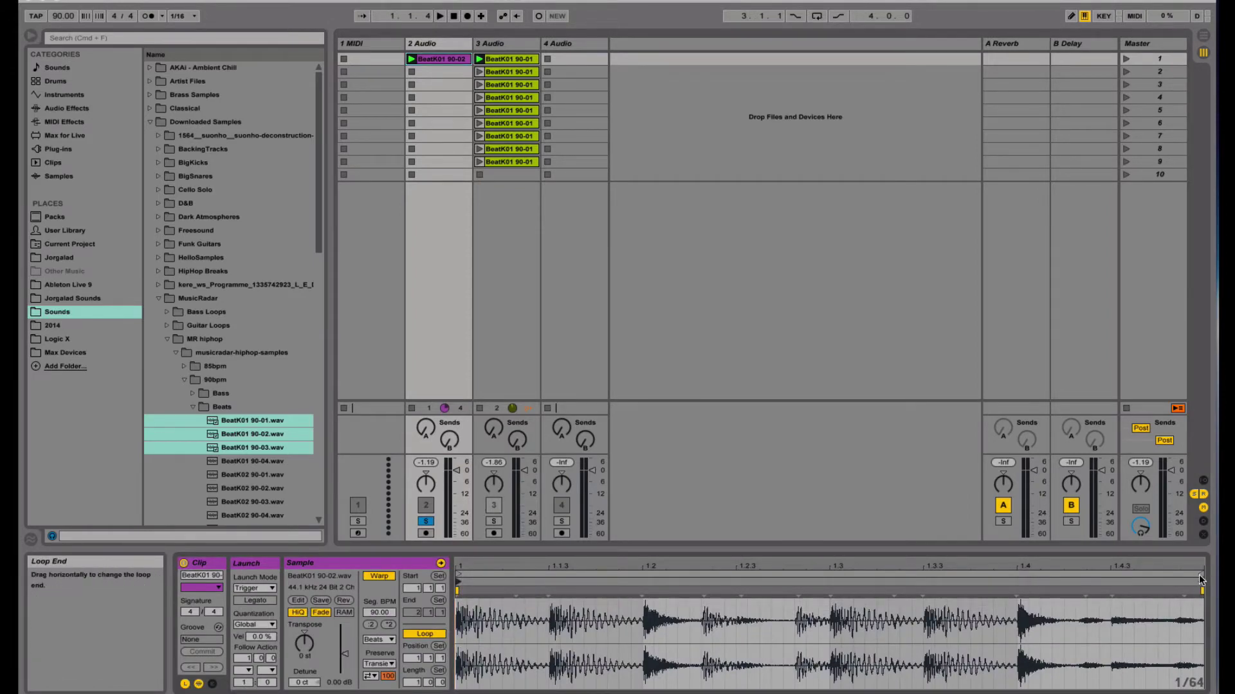
{"action": "mouse_move", "coordinate": [1198, 580]}
{"action": "left_mouse_down"}
{"action": "mouse_move", "coordinate": [816, 583]}
{"action": "mouse_move", "coordinate": [590, 595]}
{"action": "mouse_move", "coordinate": [548, 610]}
{"action": "left_mouse_up"}
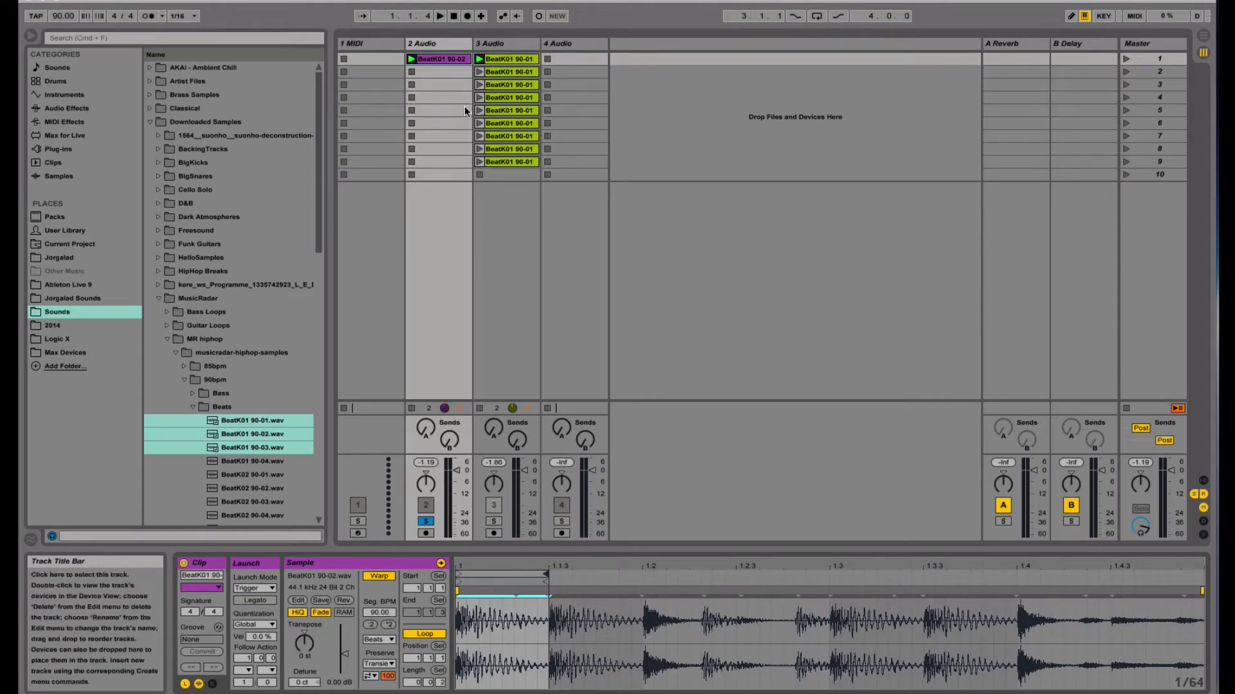
{"action": "left_click", "coordinate": [479, 174]}
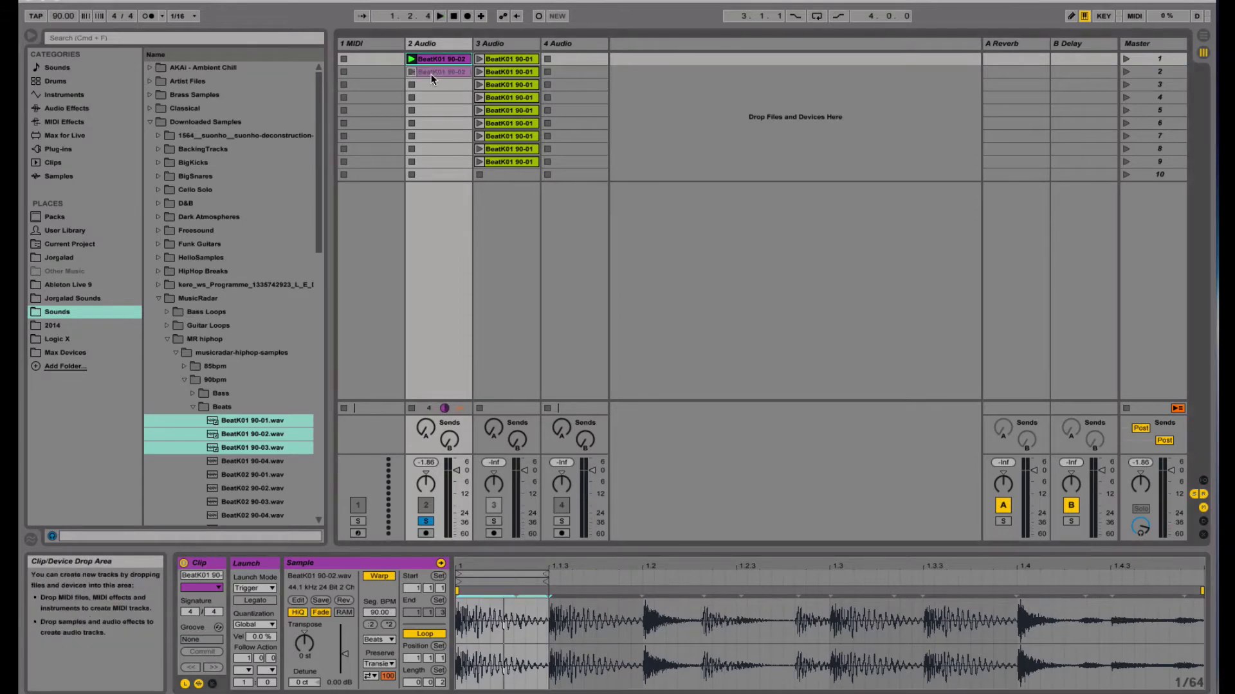
- Duplicate the clip into slots 2 and 3, looping 1.1.3–1.2 and the 1.2 slice
{"action": "key", "text": "super+d"}
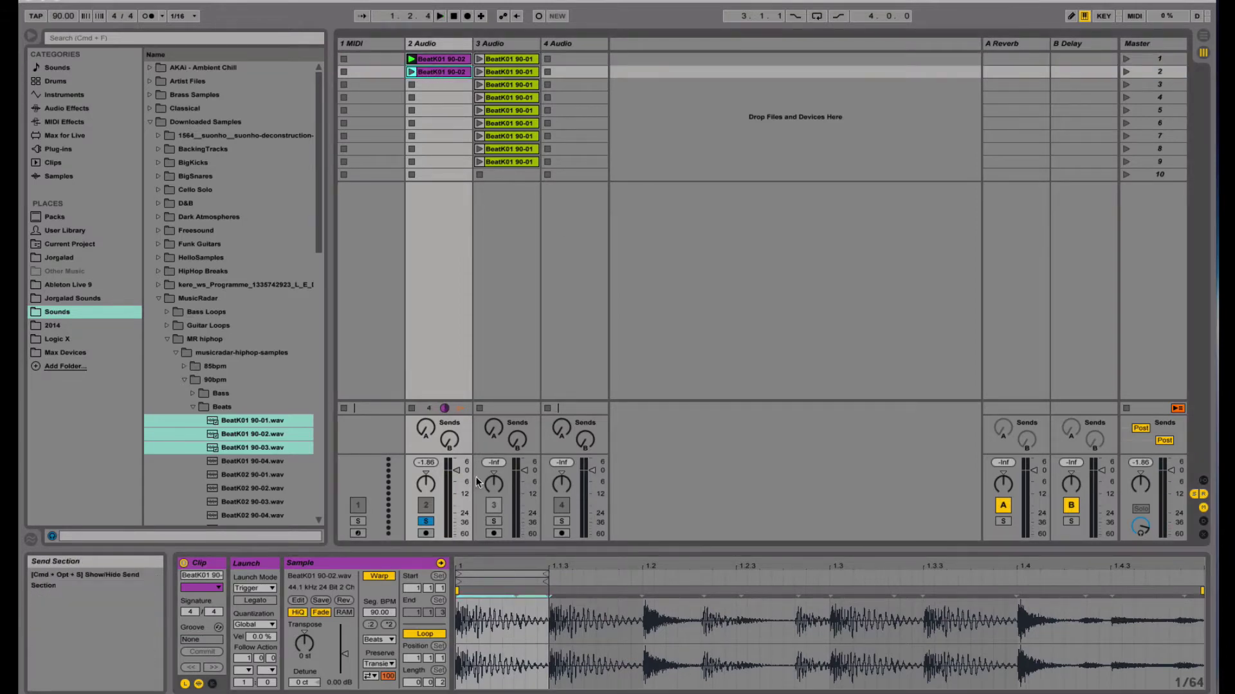
{"action": "left_click_drag", "start_coordinate": [518, 568], "coordinate": [611, 570]}
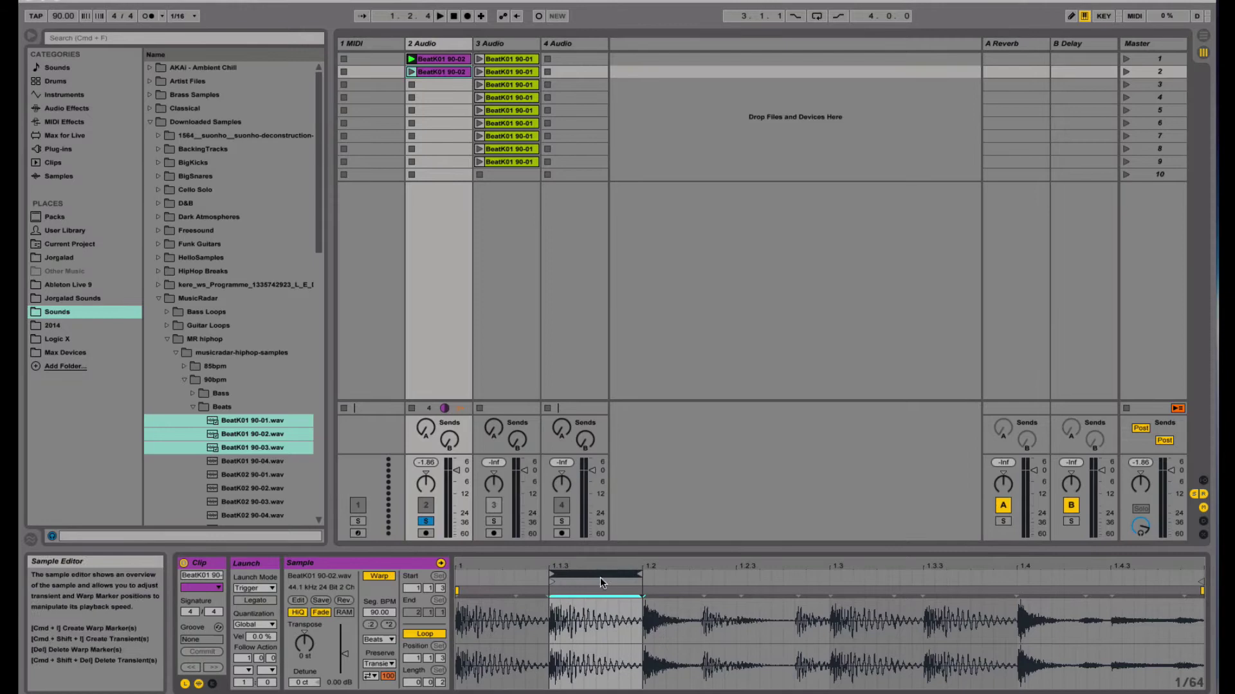
{"action": "left_click", "coordinate": [411, 72]}
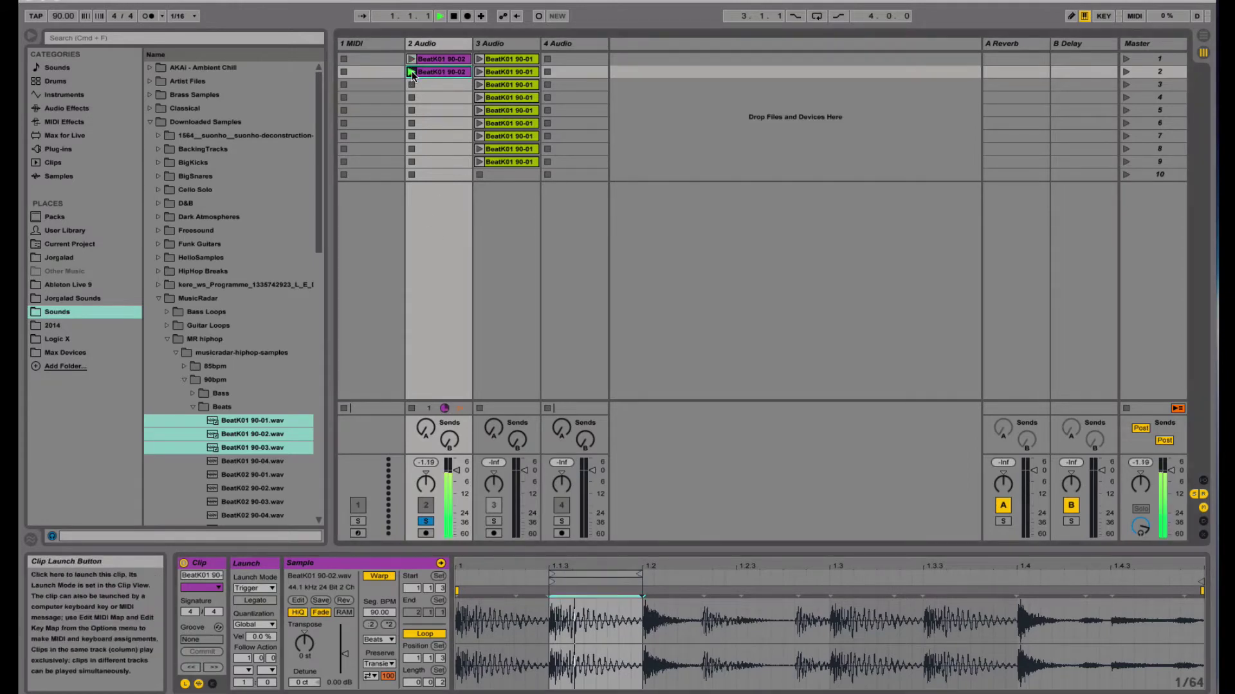
{"action": "left_click_drag", "start_coordinate": [439, 71], "coordinate": [435, 83]}
{"action": "key", "text": "space"}
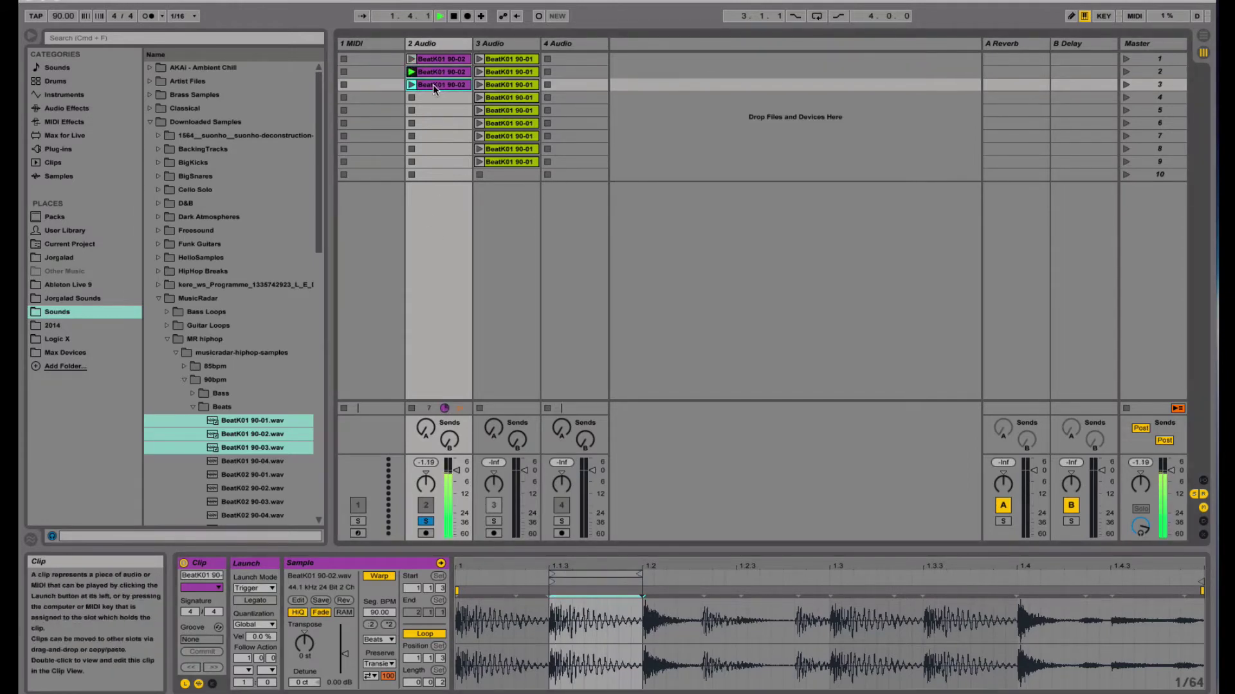
{"action": "mouse_move", "coordinate": [588, 571]}
{"action": "left_mouse_down"}
{"action": "mouse_move", "coordinate": [681, 573]}
{"action": "mouse_move", "coordinate": [703, 594]}
{"action": "left_mouse_up"}
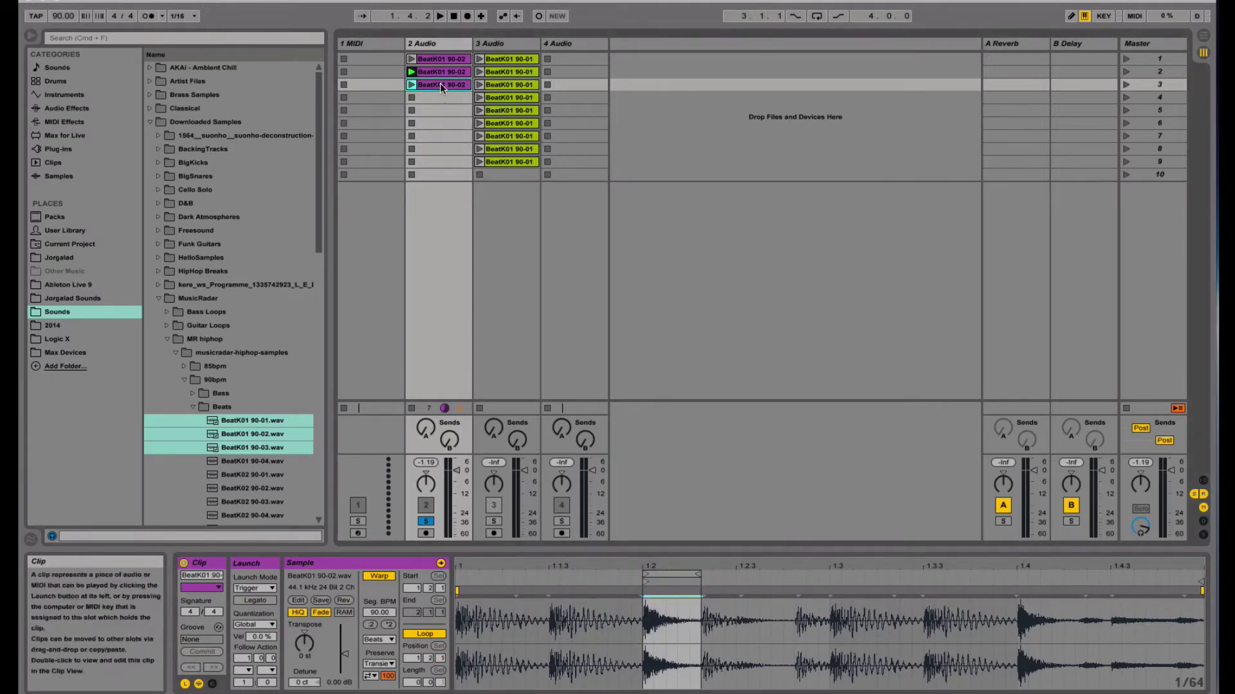
- Copy the clip into slots 4 and 5, shifting each loop one slice later to 1.3
{"action": "left_click_drag", "start_coordinate": [439, 83], "coordinate": [440, 95]}
{"action": "left_click", "coordinate": [433, 88]}
{"action": "left_click", "coordinate": [436, 98]}
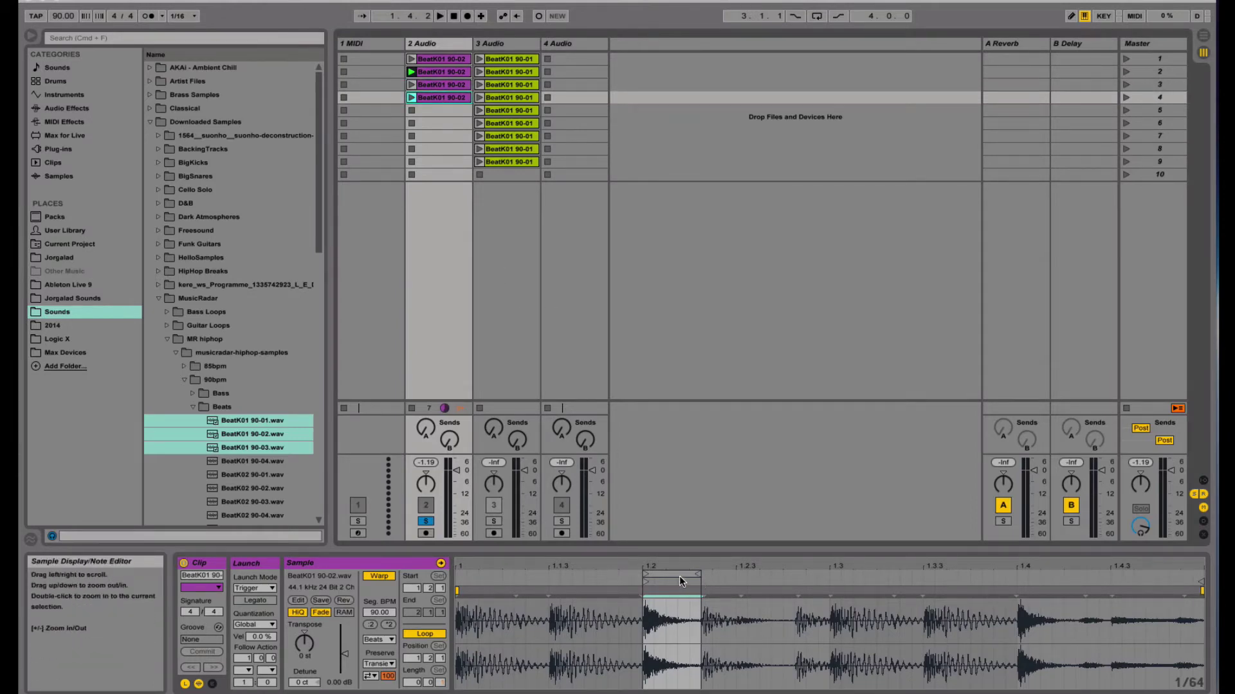
{"action": "left_click_drag", "start_coordinate": [678, 571], "coordinate": [790, 579]}
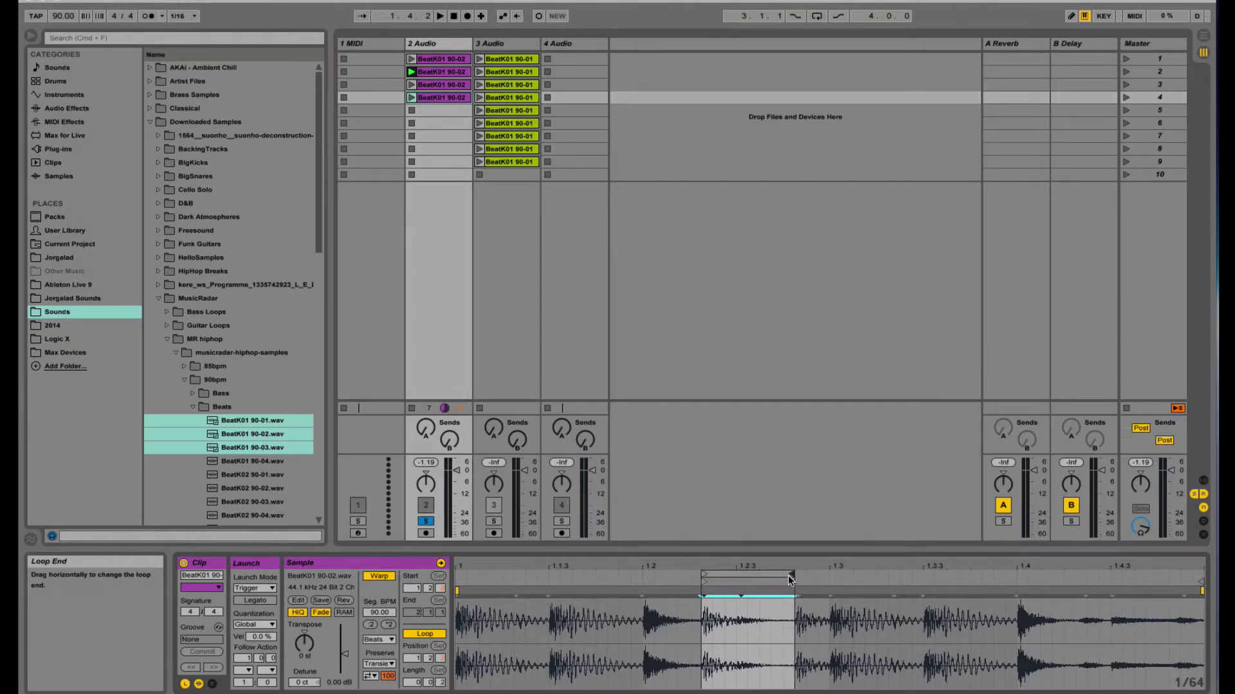
{"action": "left_click", "coordinate": [441, 99]}
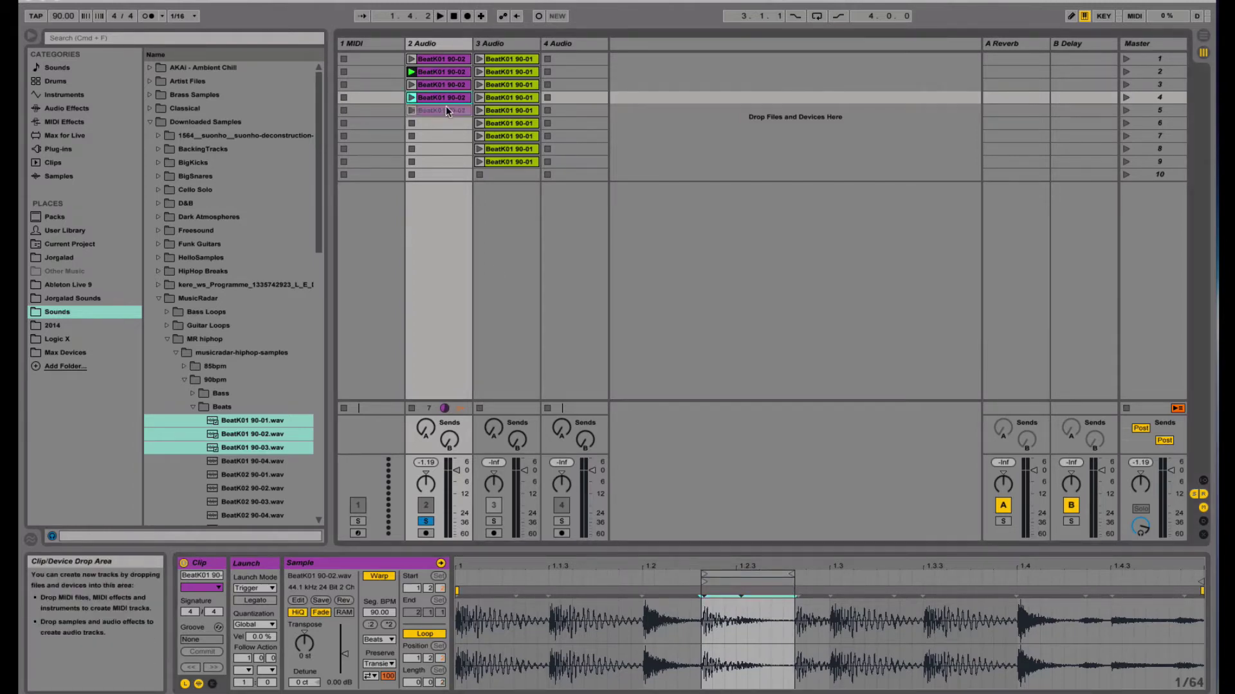
{"action": "left_click_drag", "start_coordinate": [447, 110], "coordinate": [440, 110]}
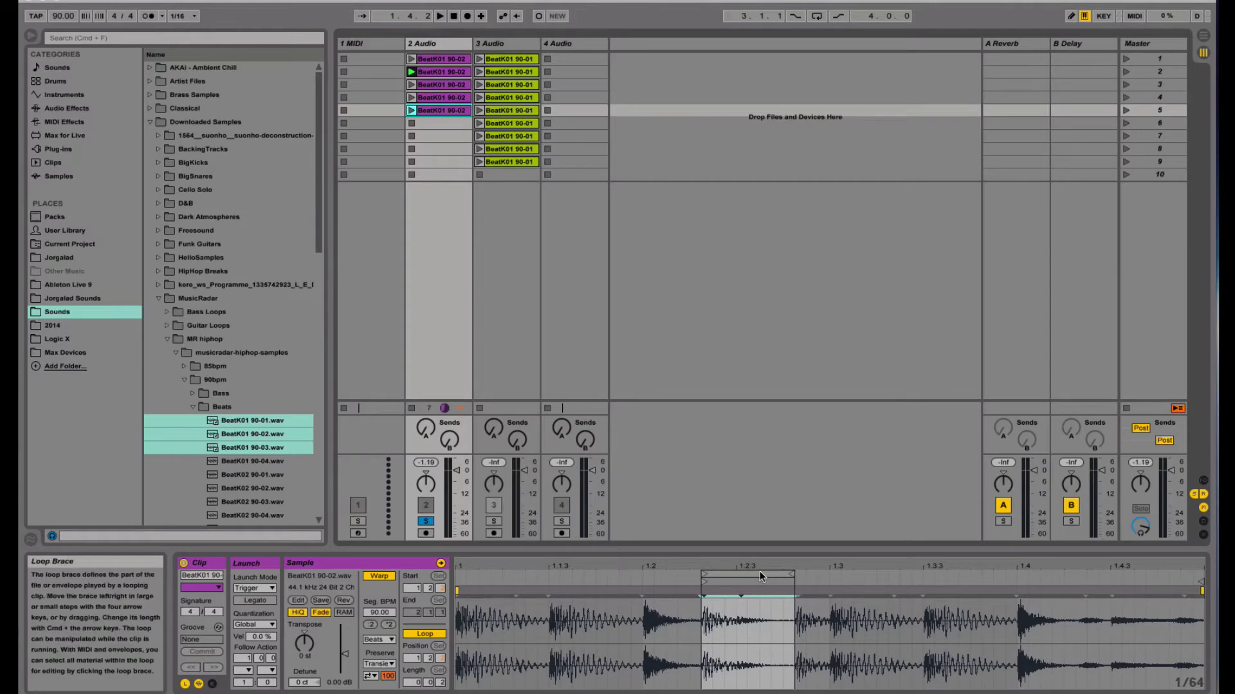
{"action": "left_click_drag", "start_coordinate": [776, 575], "coordinate": [922, 600]}
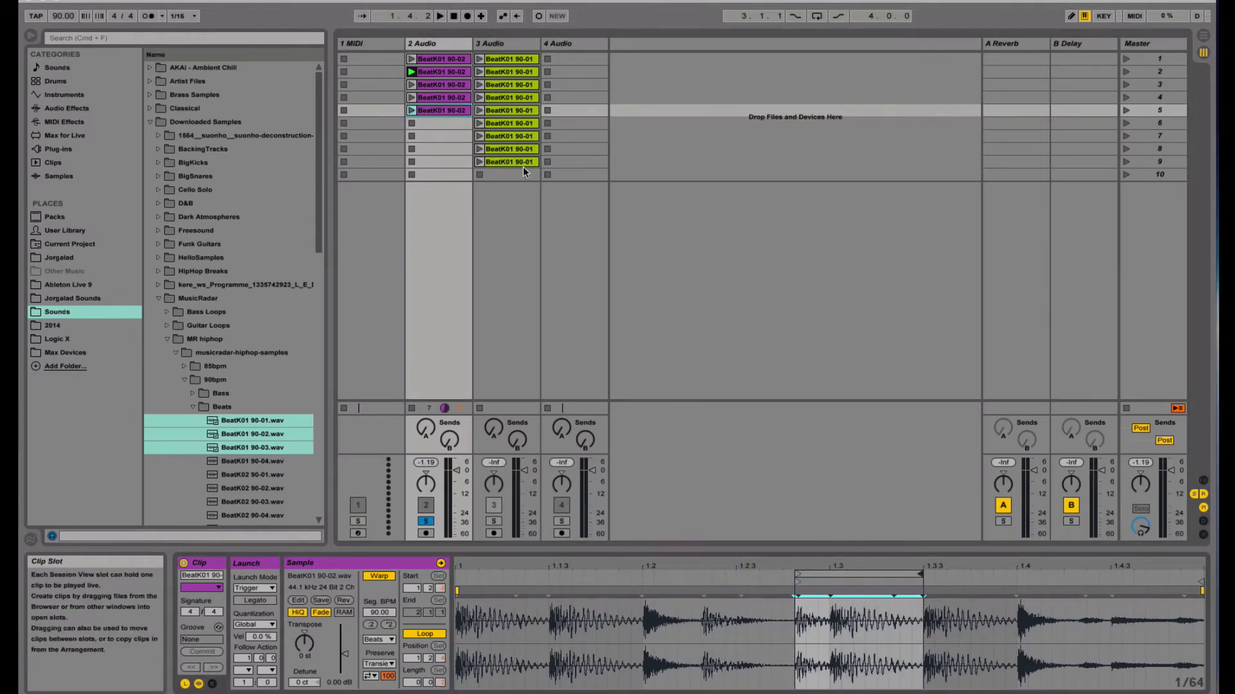
- Create copies in slots 6–8 looping from 1.3.3, the 1.4 slice and the final slice
{"action": "left_click_drag", "start_coordinate": [440, 110], "coordinate": [436, 124]}
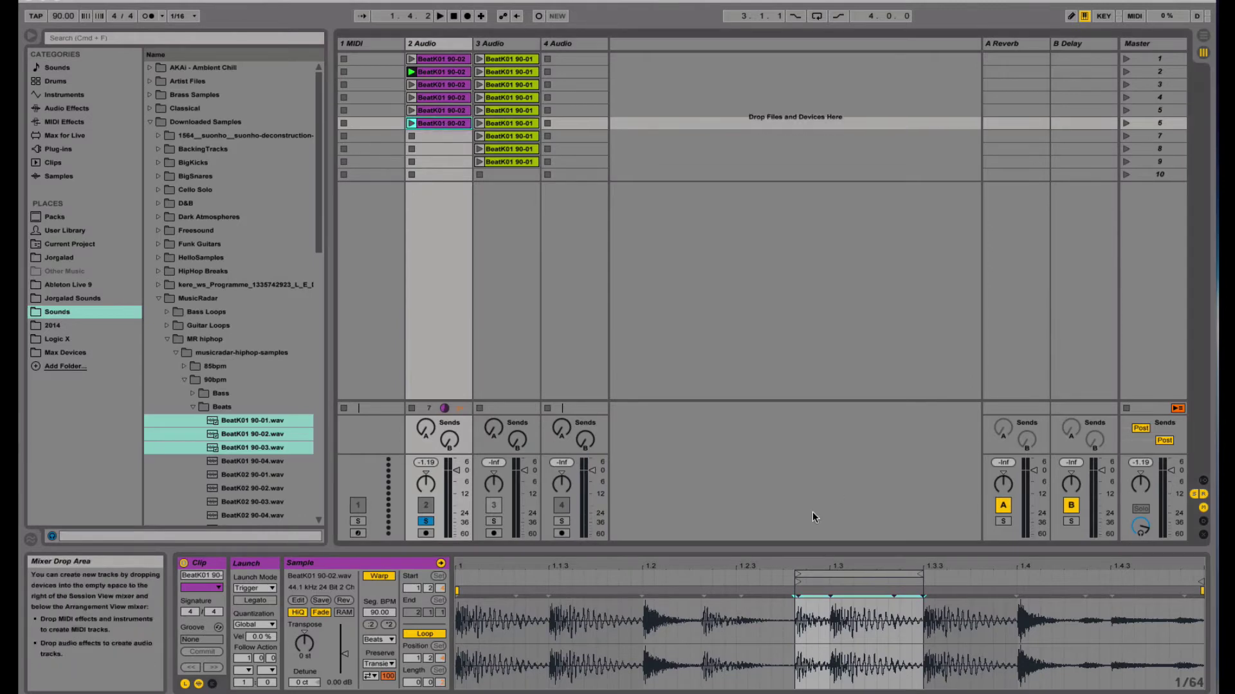
{"action": "left_click_drag", "start_coordinate": [879, 582], "coordinate": [1005, 575]}
{"action": "key", "text": "Return"}
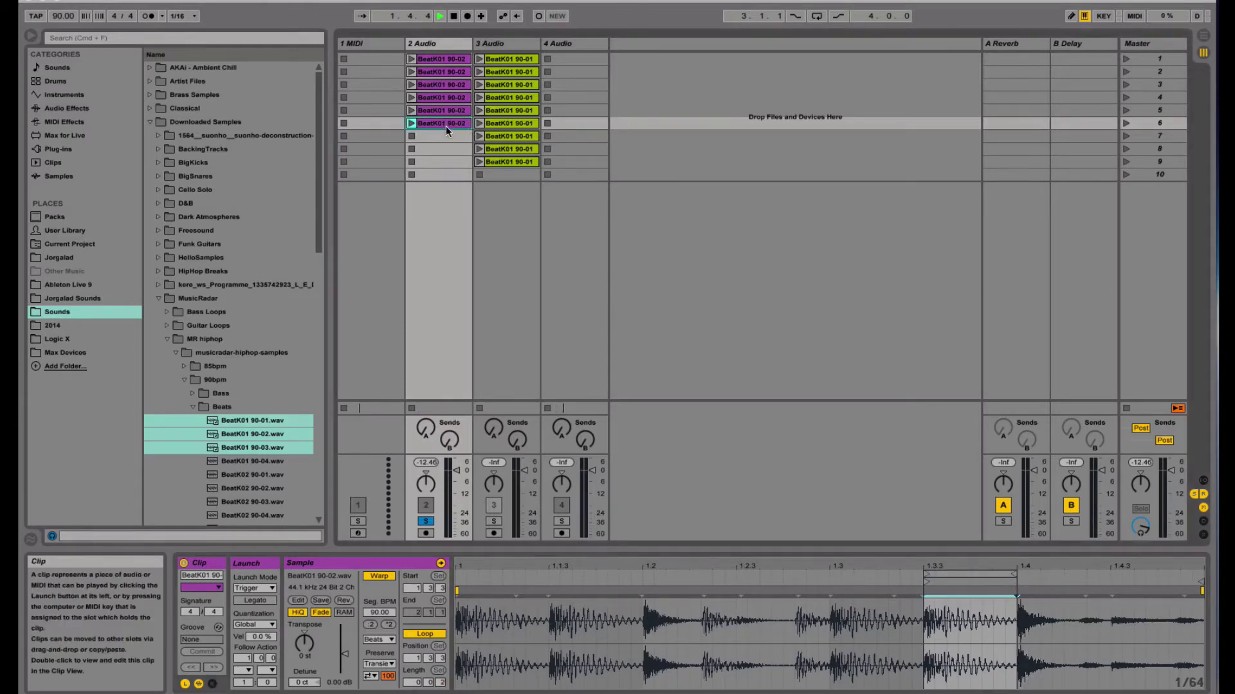
{"action": "key", "text": "super+d"}
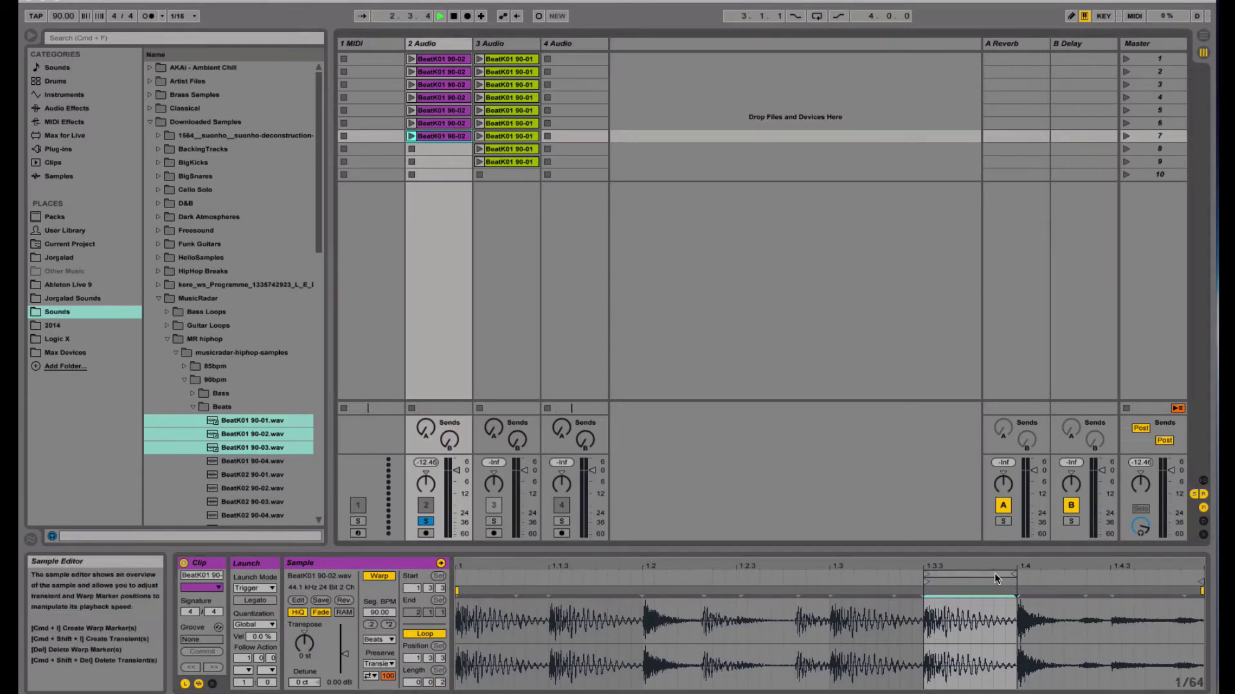
{"action": "left_click_drag", "start_coordinate": [994, 573], "coordinate": [1082, 593]}
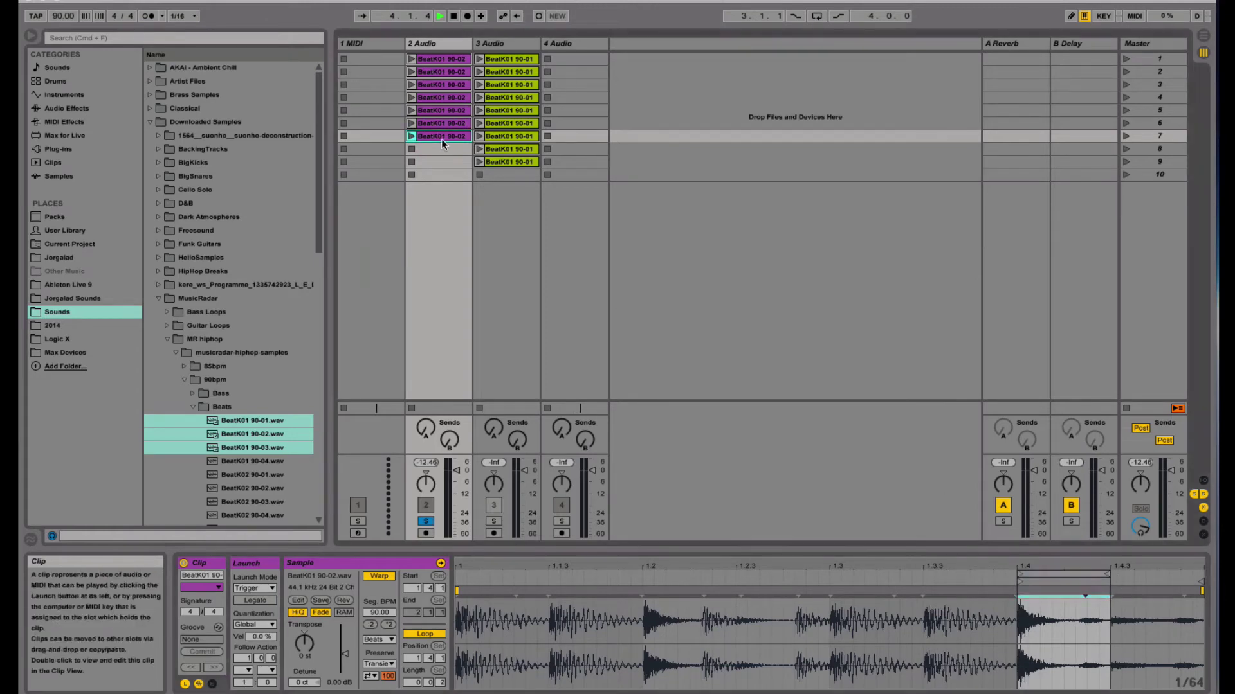
{"action": "key", "text": "super+d"}
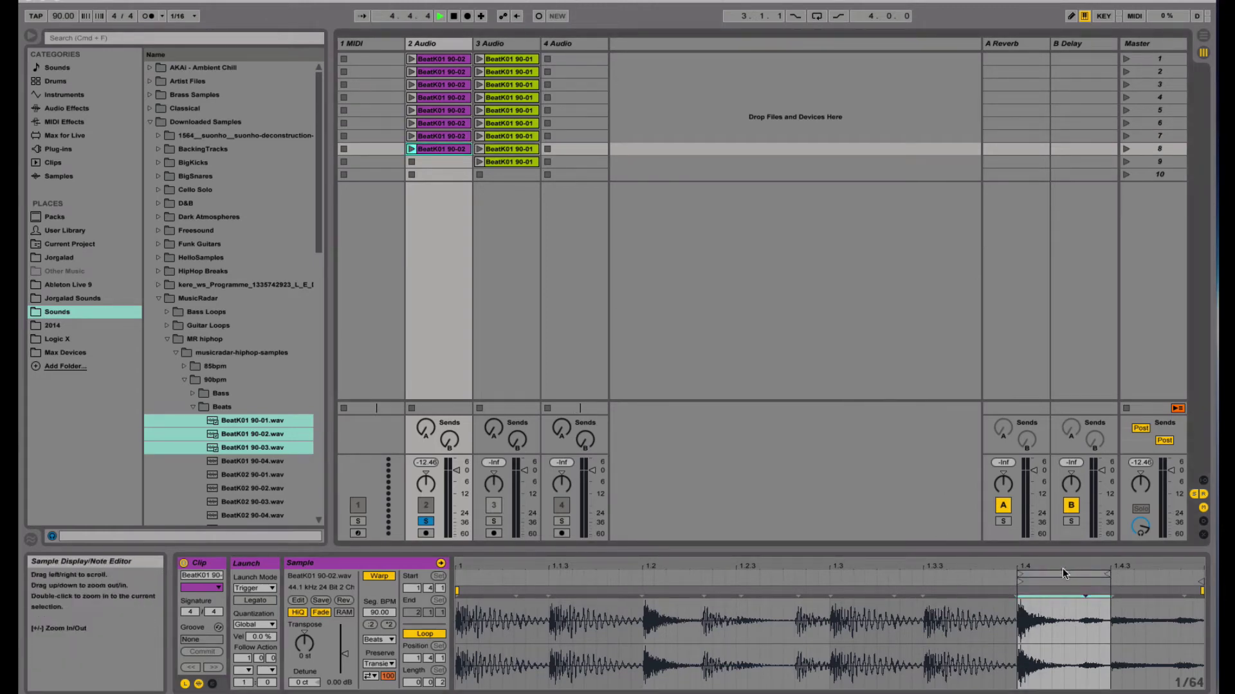
{"action": "left_click_drag", "start_coordinate": [1068, 573], "coordinate": [1165, 588]}
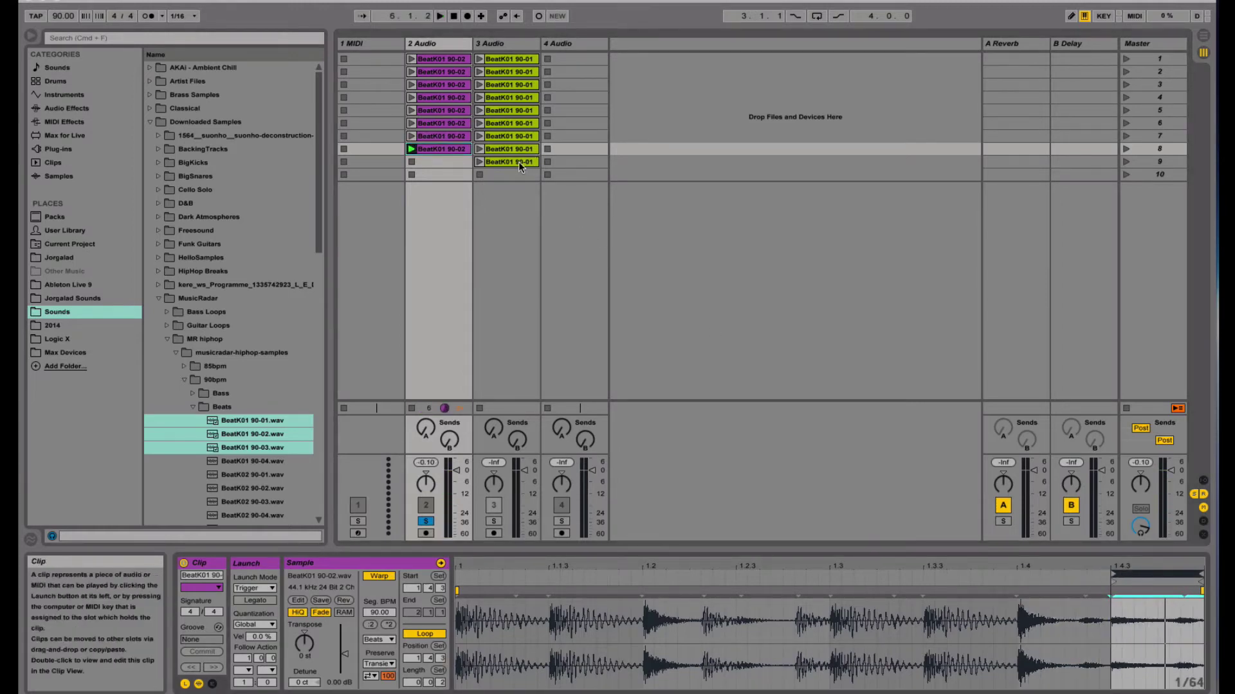
{"action": "left_click", "coordinate": [508, 61]}
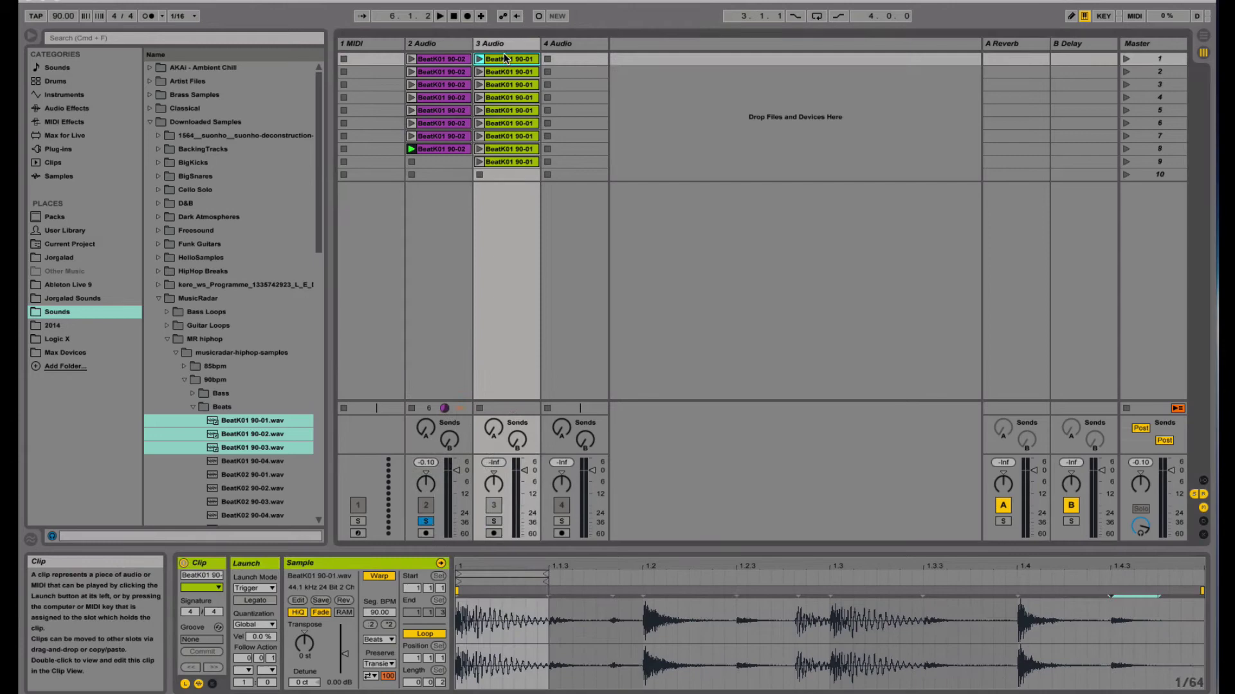
- Unsolo track 2 Audio and clear the slice clip selection
{"action": "left_click", "coordinate": [426, 521]}
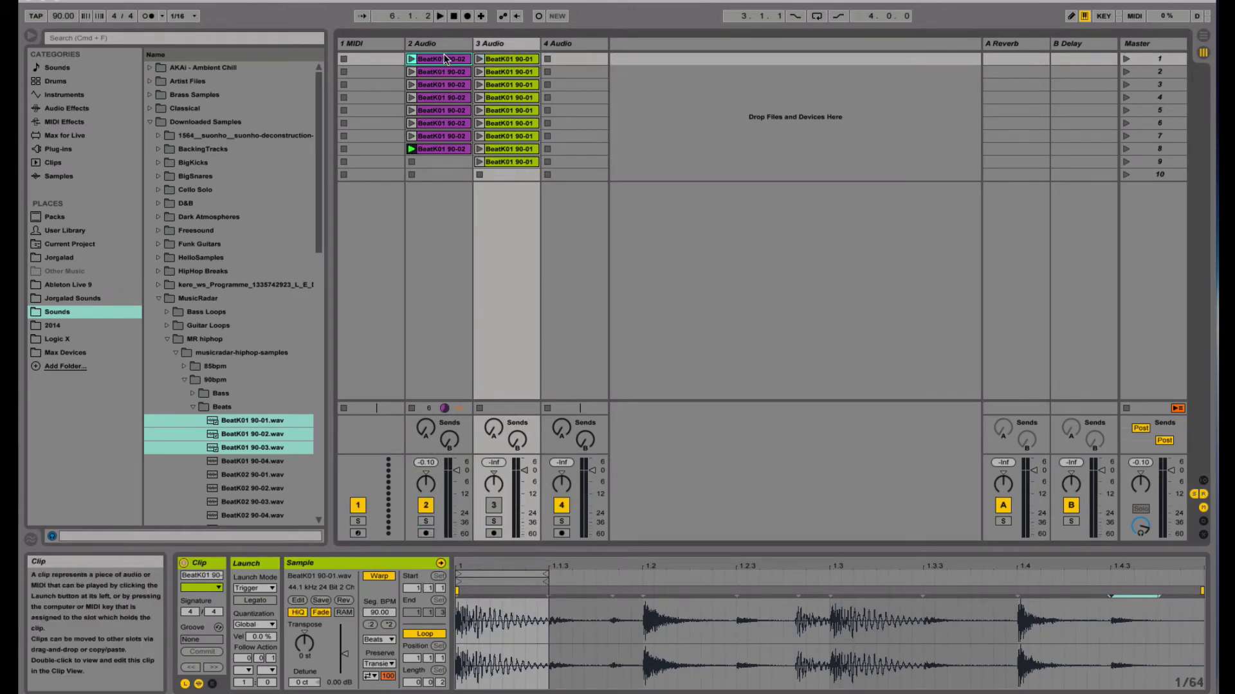
{"action": "left_click", "coordinate": [450, 147], "text": "shift"}
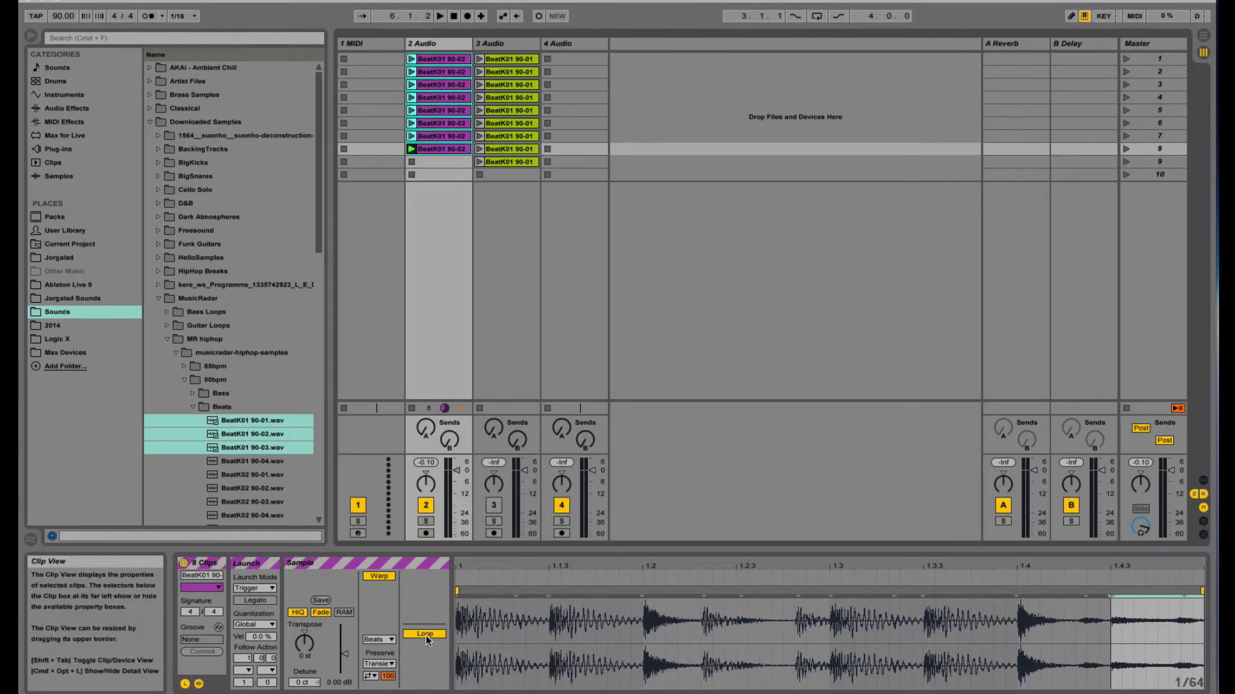
{"action": "left_click", "coordinate": [447, 258]}
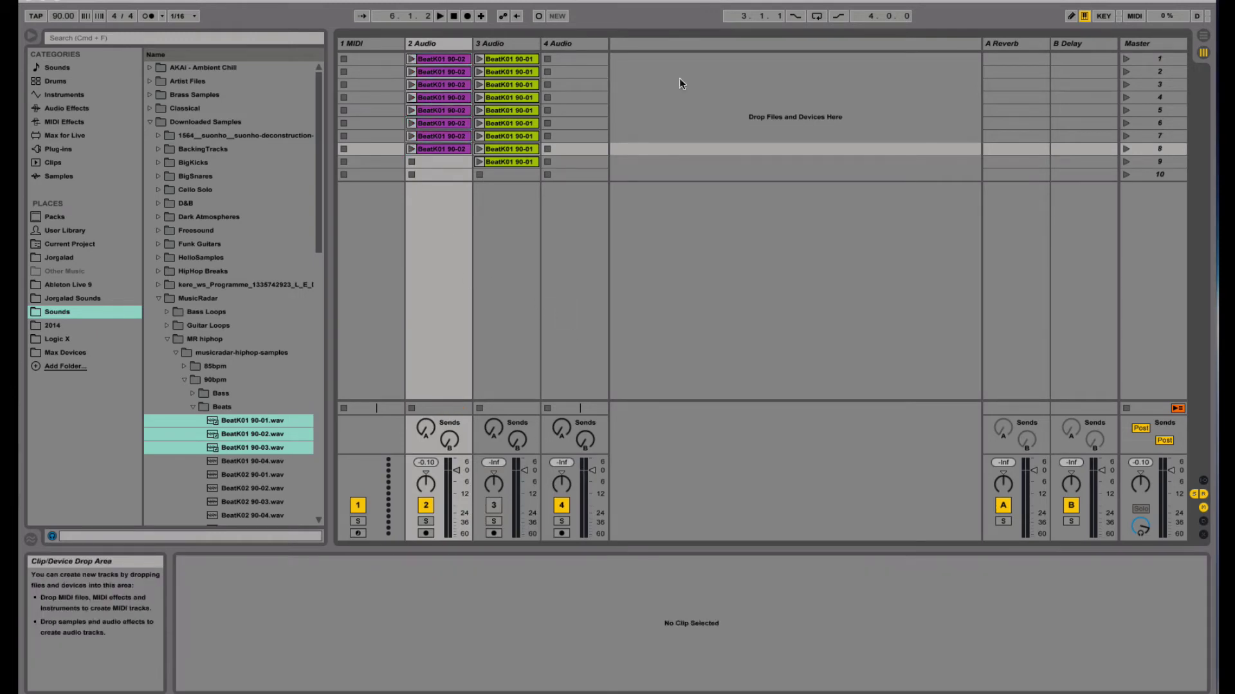
- Launch the slices out of order: rows 1, 4, 3, 5, 2, then 7
{"action": "left_click", "coordinate": [410, 59]}
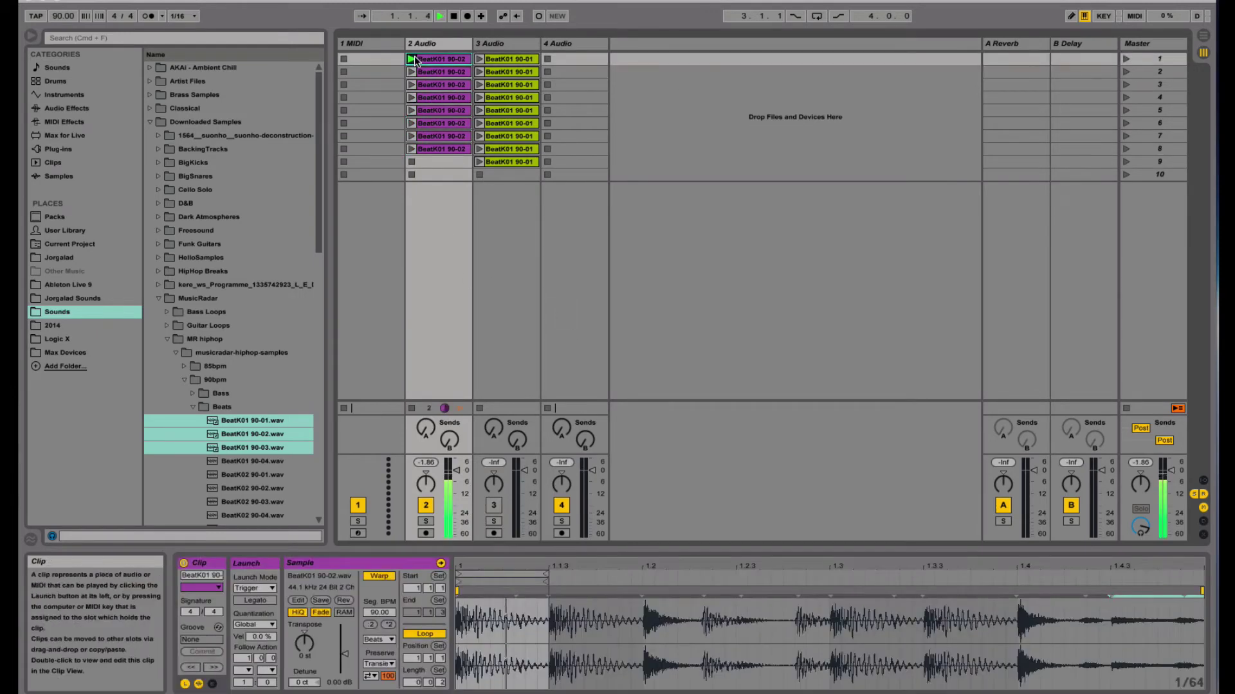
{"action": "left_click", "coordinate": [411, 97]}
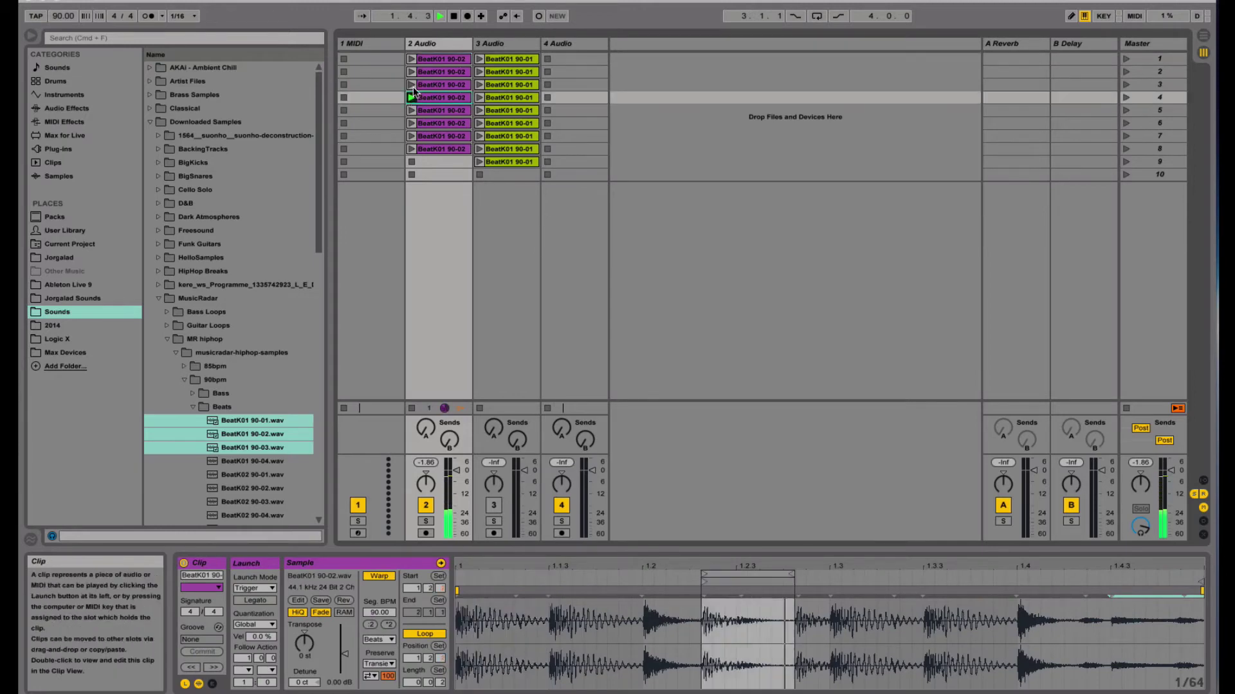
{"action": "left_click", "coordinate": [413, 84]}
{"action": "left_click", "coordinate": [411, 110]}
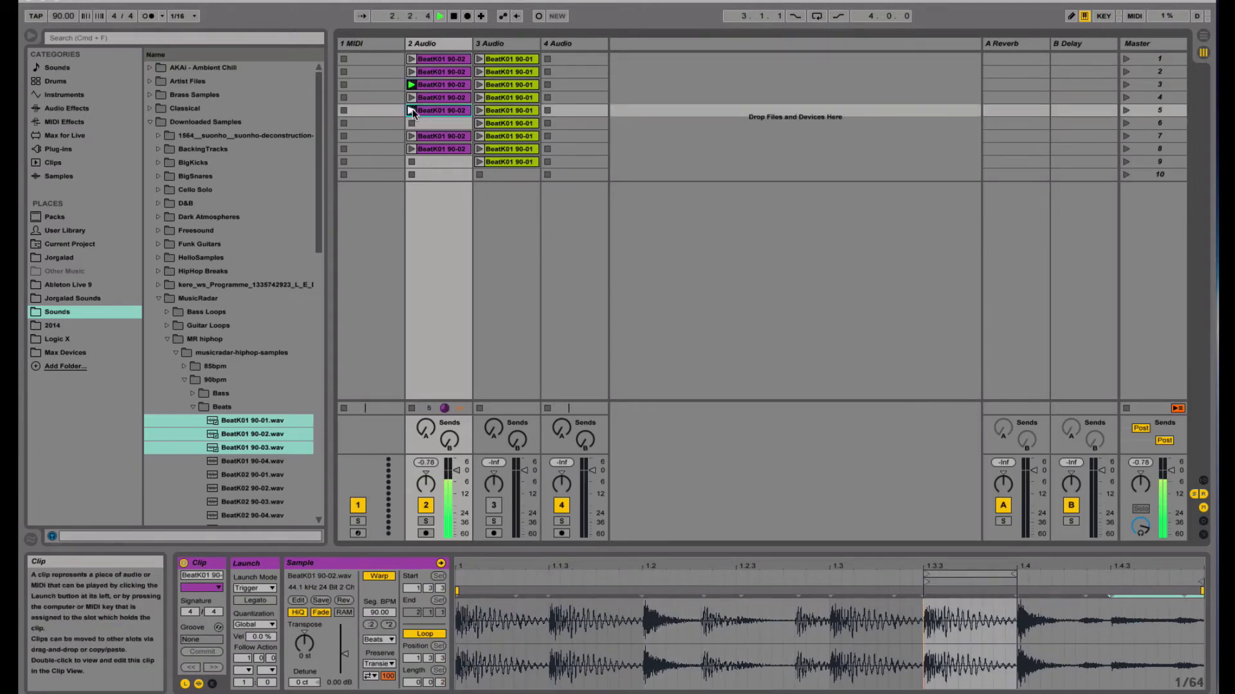
{"action": "left_click", "coordinate": [412, 71]}
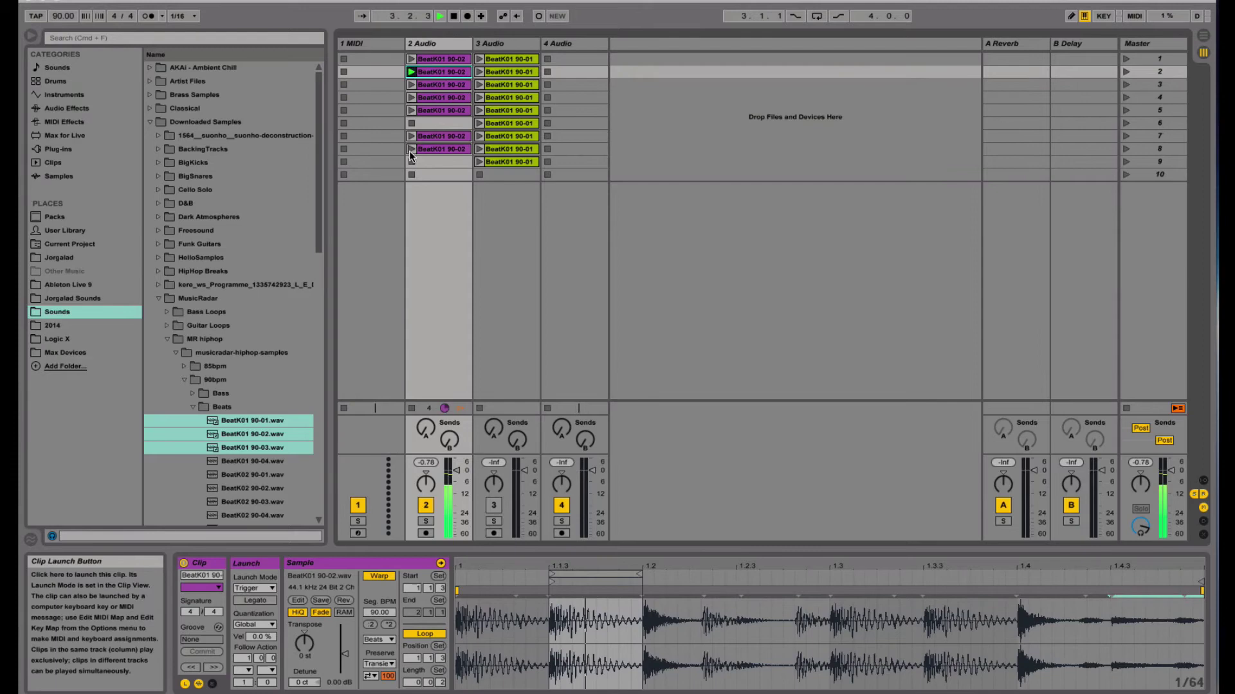
{"action": "left_click", "coordinate": [410, 136]}
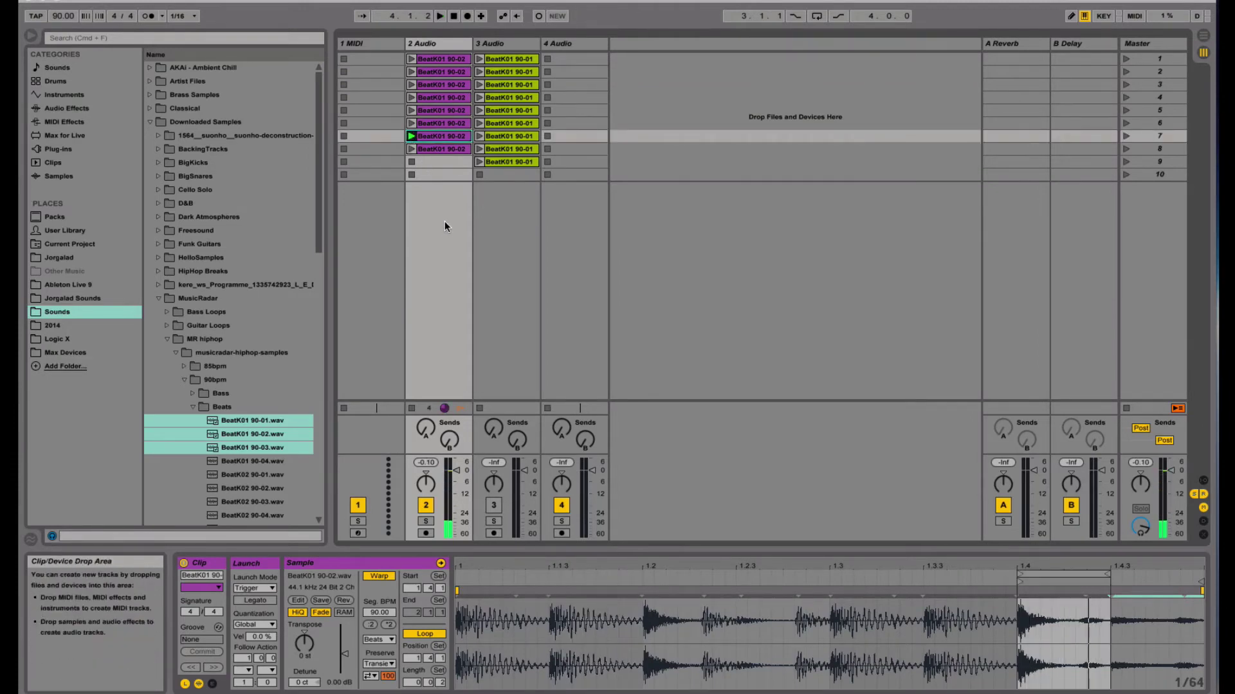
{"action": "left_click", "coordinate": [450, 173]}
- Set all eight 2 Audio clips' follow action to Next and launch scene 1
{"action": "left_click", "coordinate": [452, 59]}
{"action": "left_click", "coordinate": [452, 149], "text": "shift"}
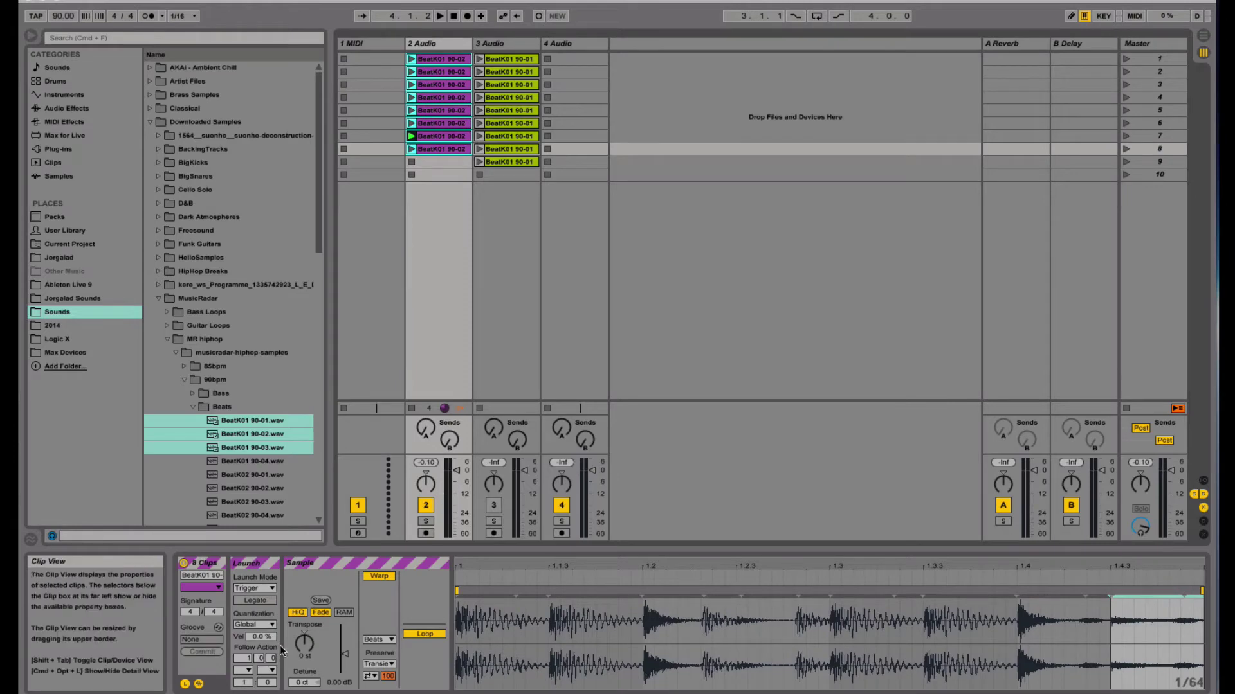
{"action": "left_click", "coordinate": [252, 670]}
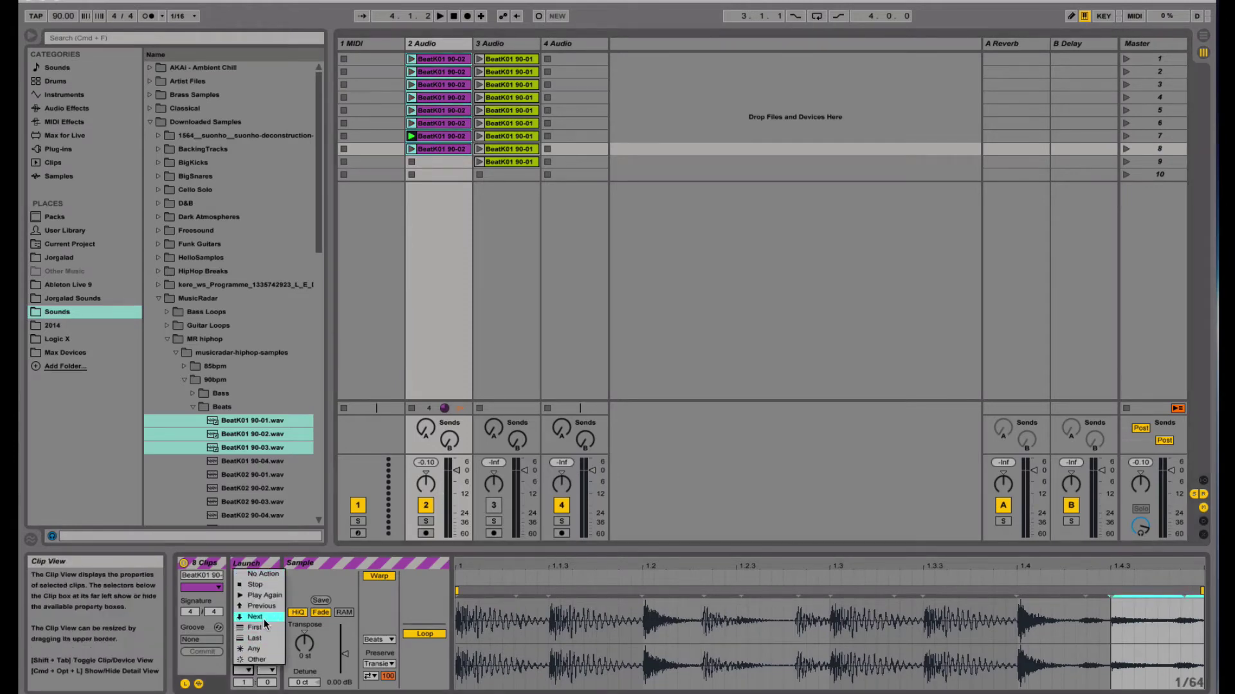
{"action": "left_click", "coordinate": [263, 619]}
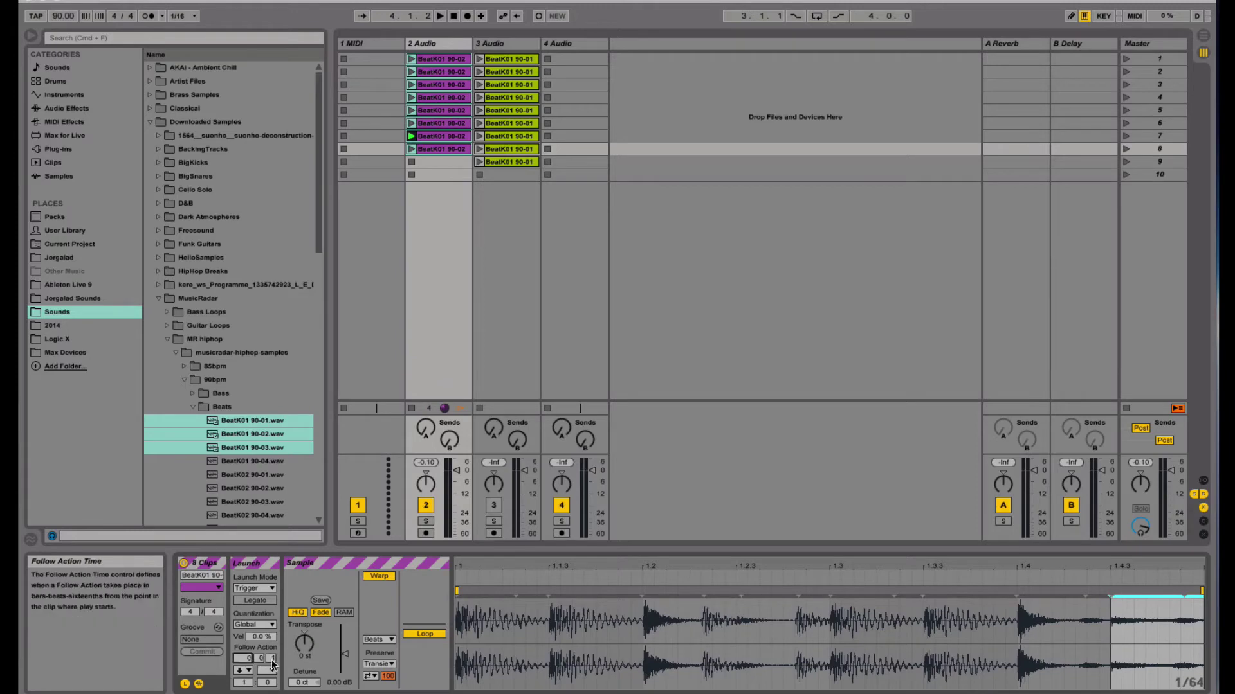
{"action": "left_click", "coordinate": [1126, 57]}
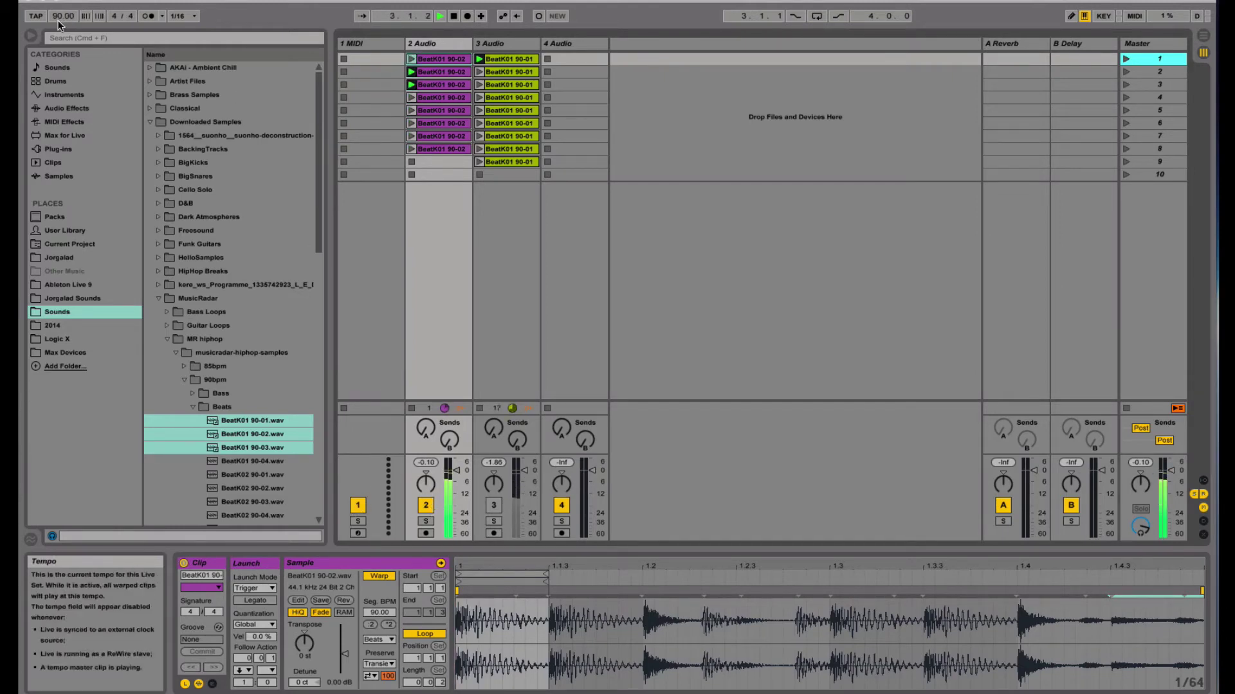
- Slow the tempo, set follow action time to 0.0.2, play, and retype the tempo
{"action": "left_click_drag", "start_coordinate": [58, 22], "coordinate": [72, 12]}
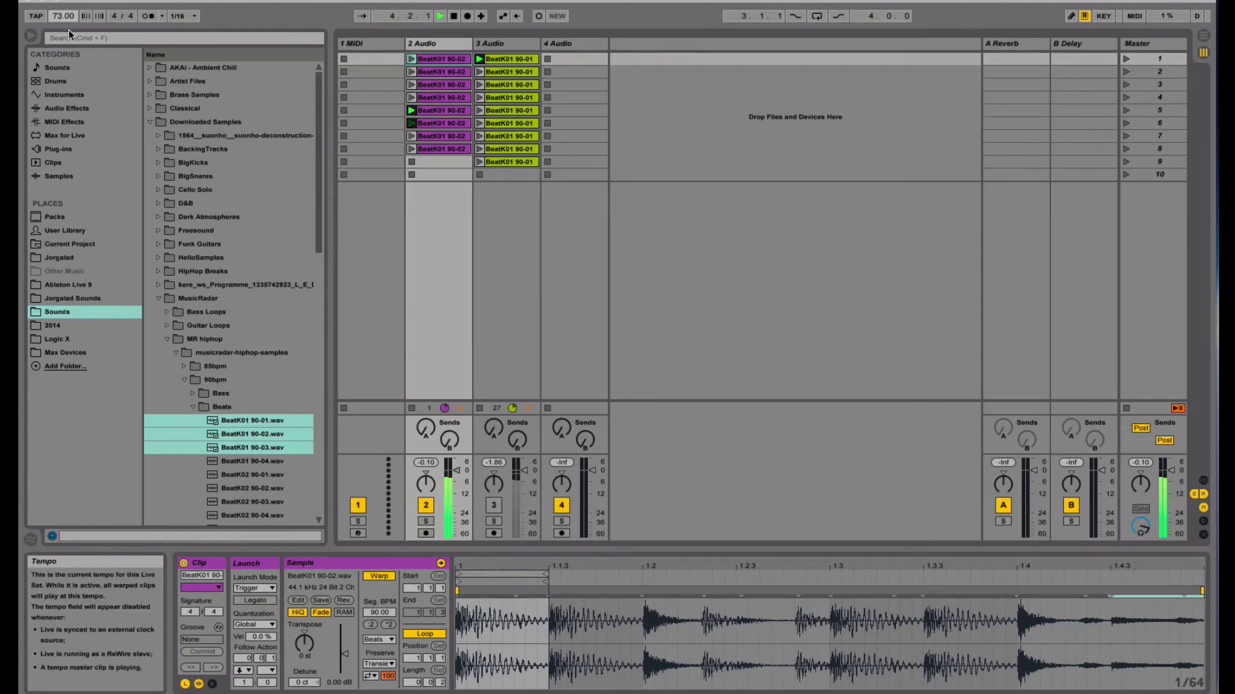
{"action": "left_click_drag", "start_coordinate": [270, 658], "coordinate": [270, 655]}
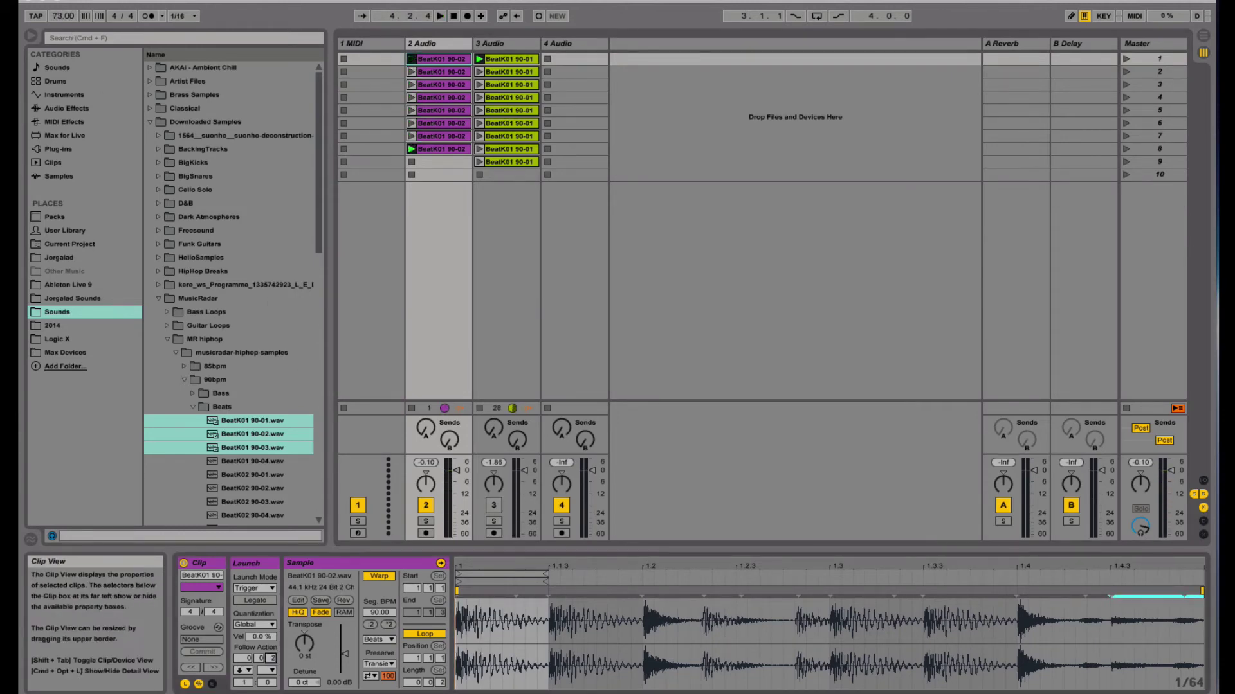
{"action": "key", "text": "space"}
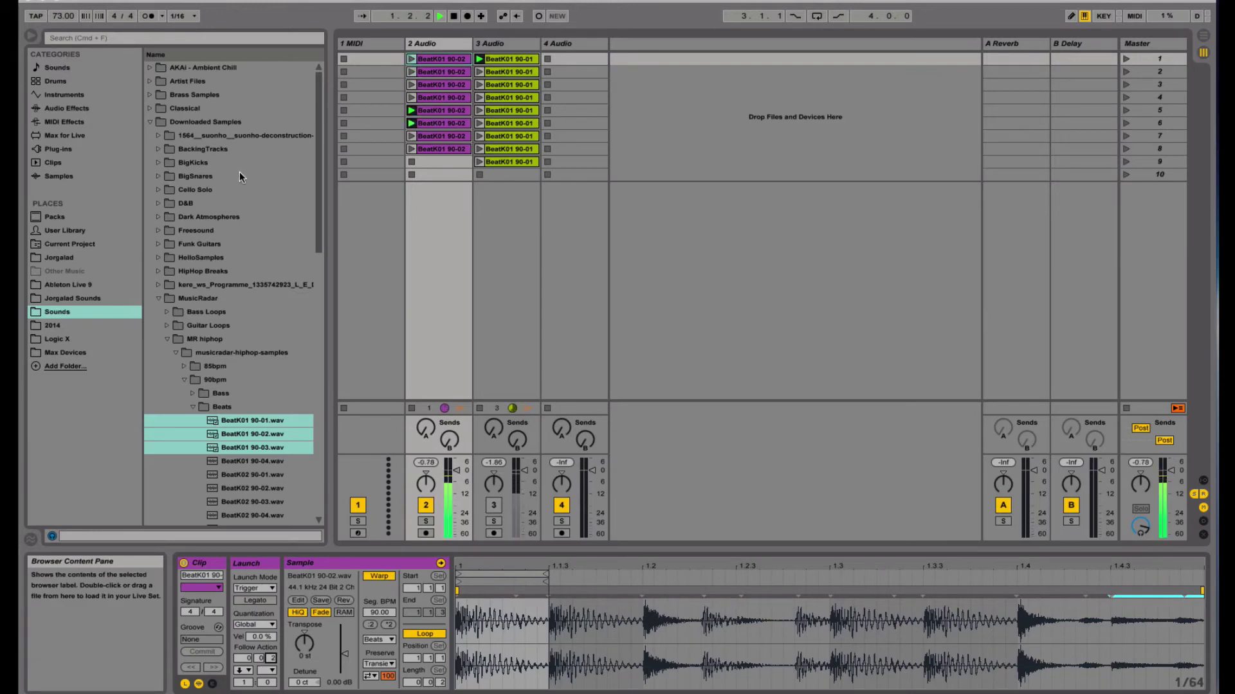
{"action": "left_click", "coordinate": [61, 15]}
{"action": "type", "text": "1"}
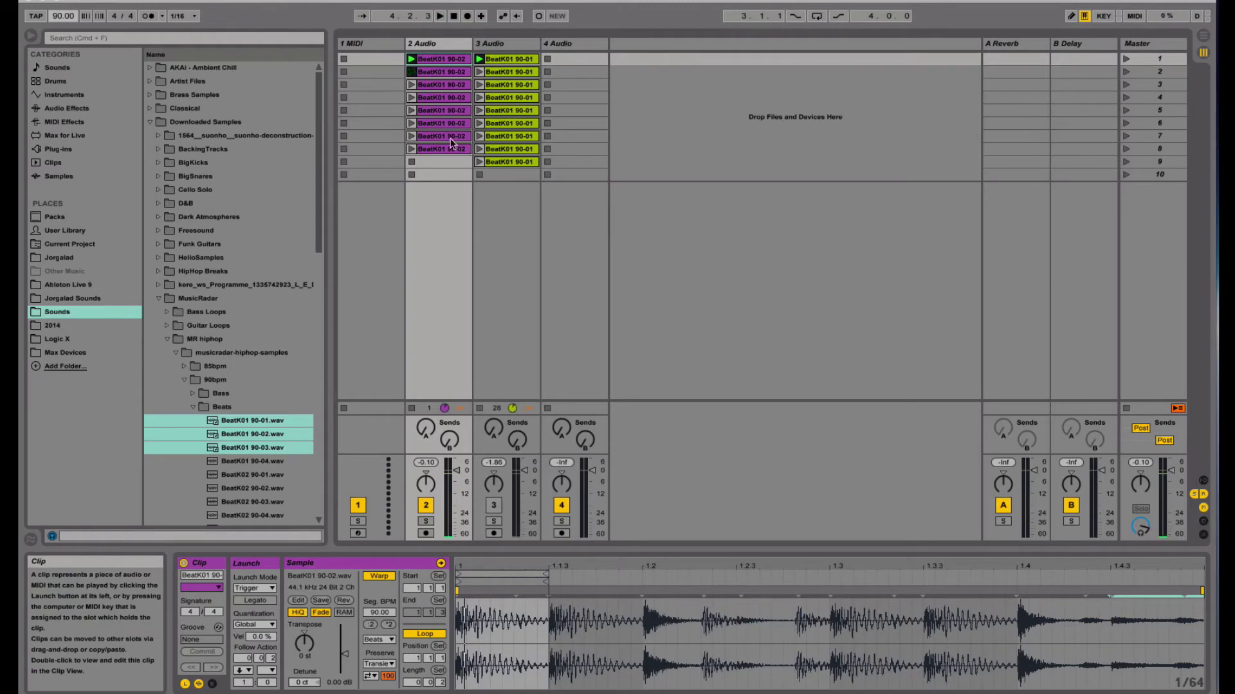
- Set Follow Action A to Any for all eight 2 Audio clips and play
{"action": "left_click", "coordinate": [450, 59], "text": "shift"}
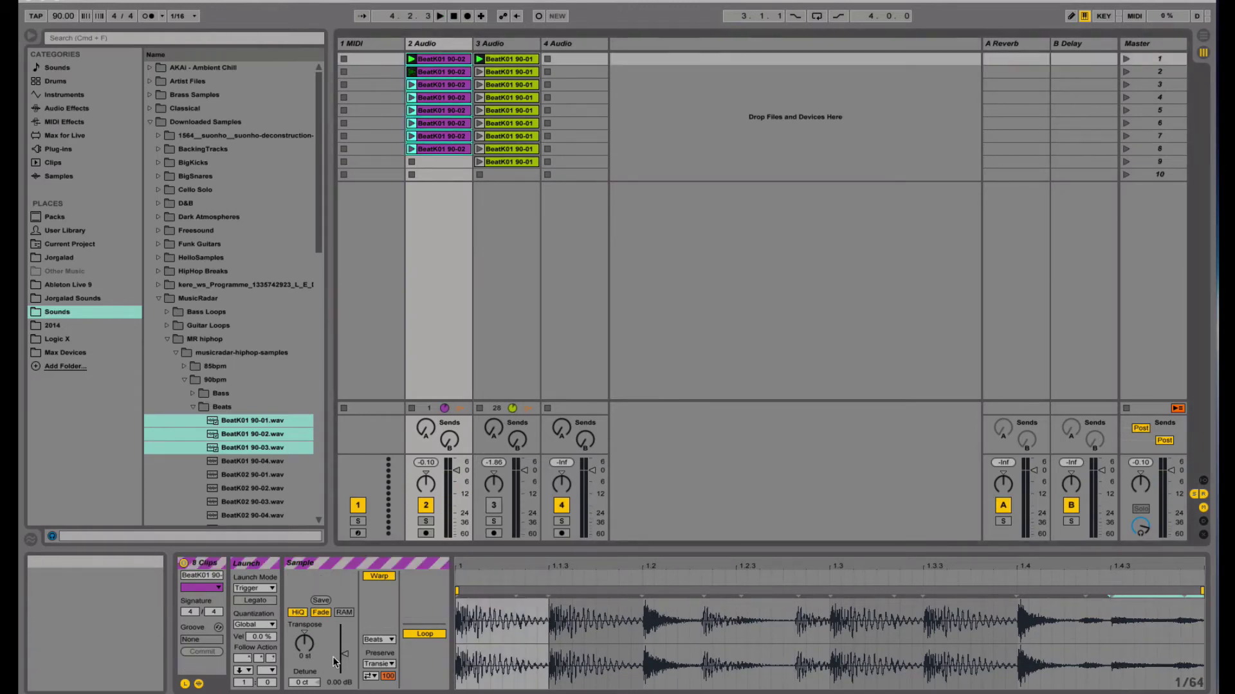
{"action": "left_click", "coordinate": [243, 670]}
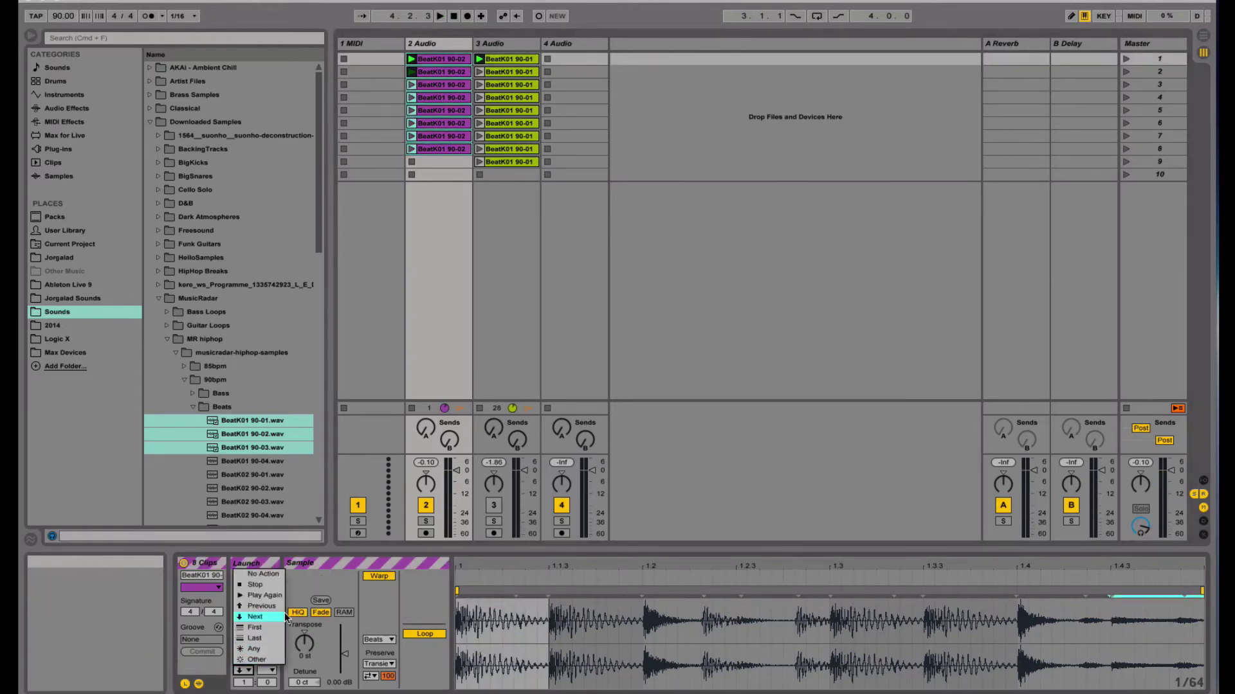
{"action": "left_click", "coordinate": [273, 648]}
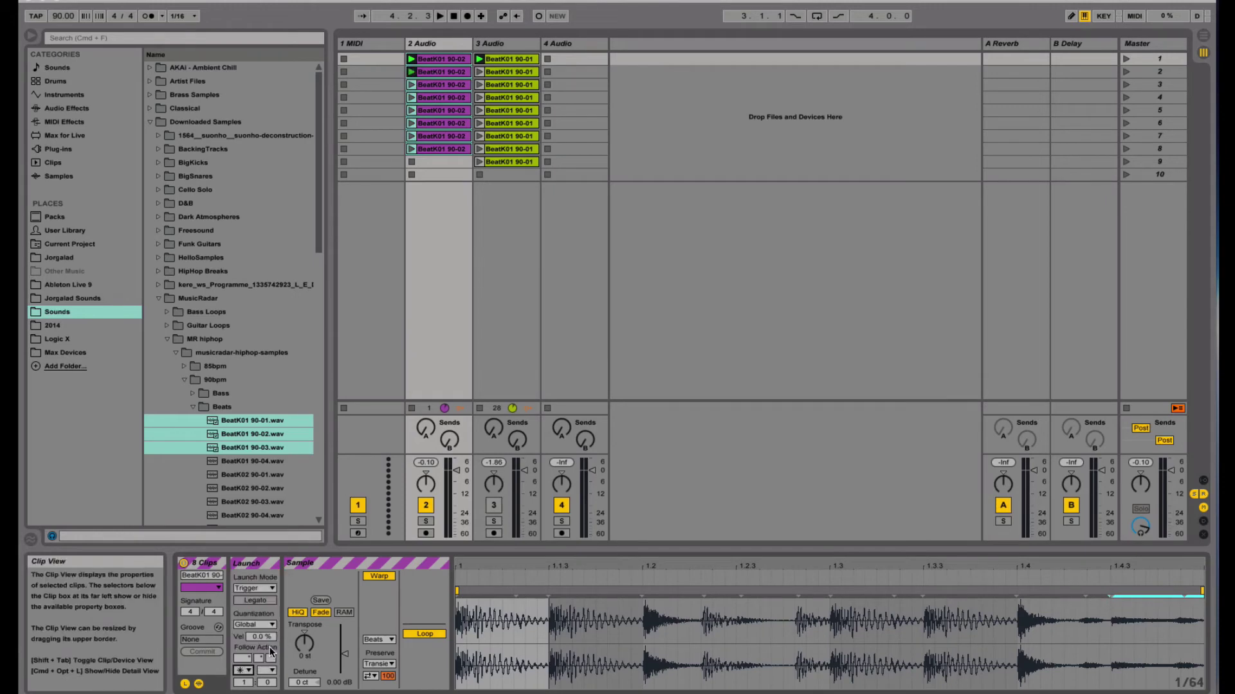
{"action": "key", "text": "space"}
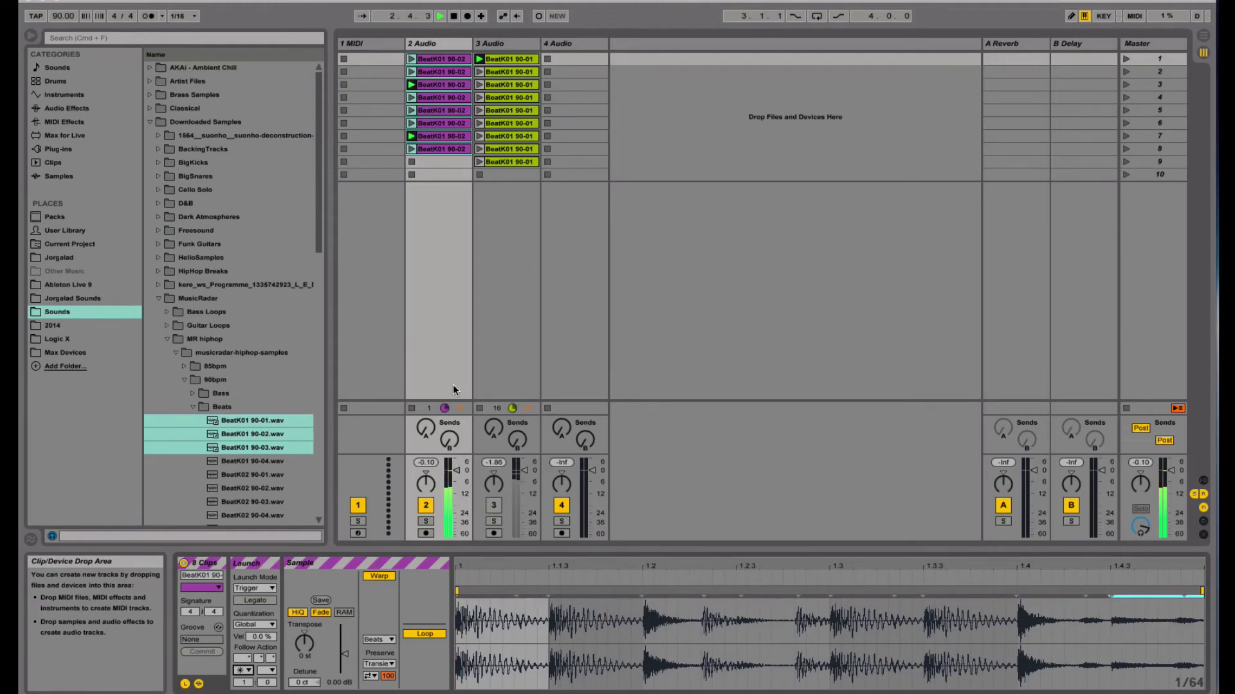
- Stop playback and set Follow Action A to No Action on all eight 2 Audio clips
{"action": "key", "text": "space"}
{"action": "left_click", "coordinate": [424, 306]}
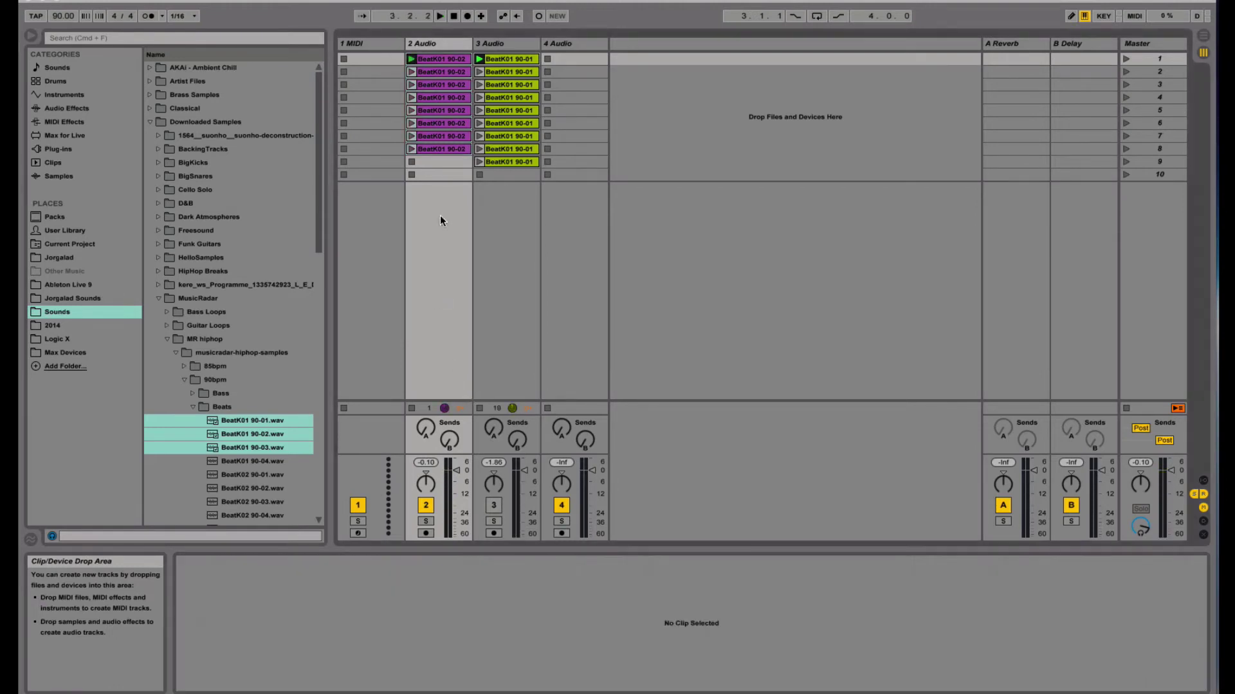
{"action": "left_click", "coordinate": [442, 148]}
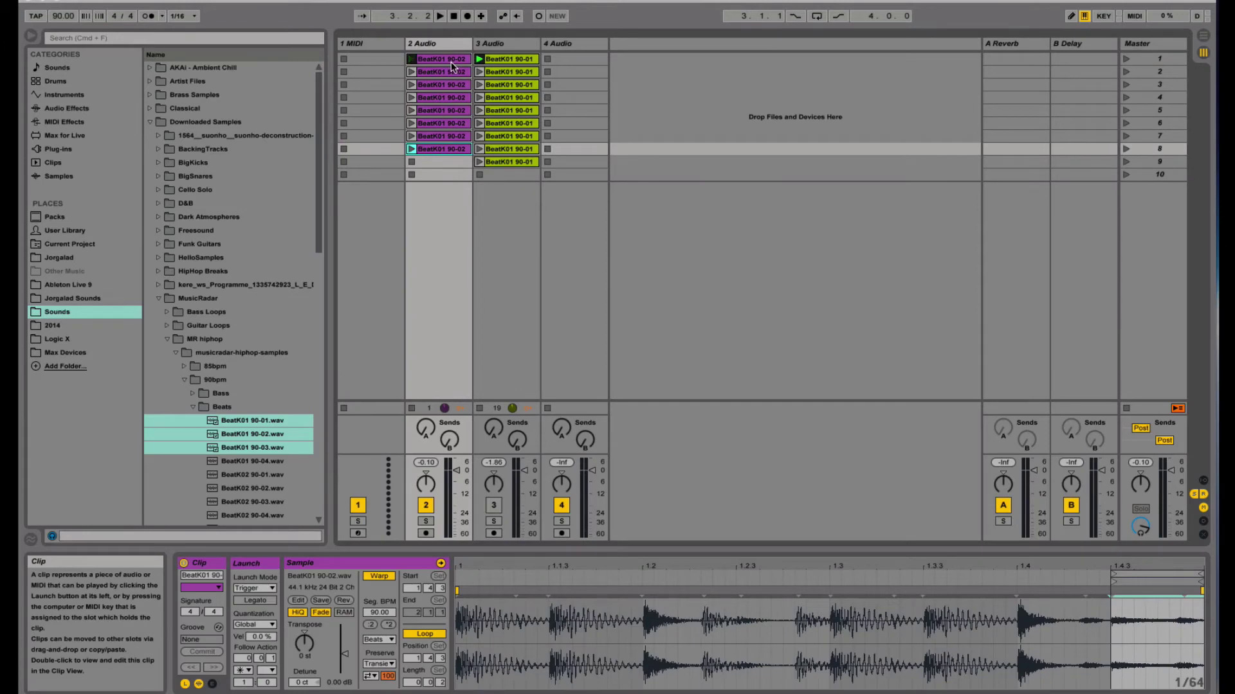
{"action": "left_click", "coordinate": [451, 63]}
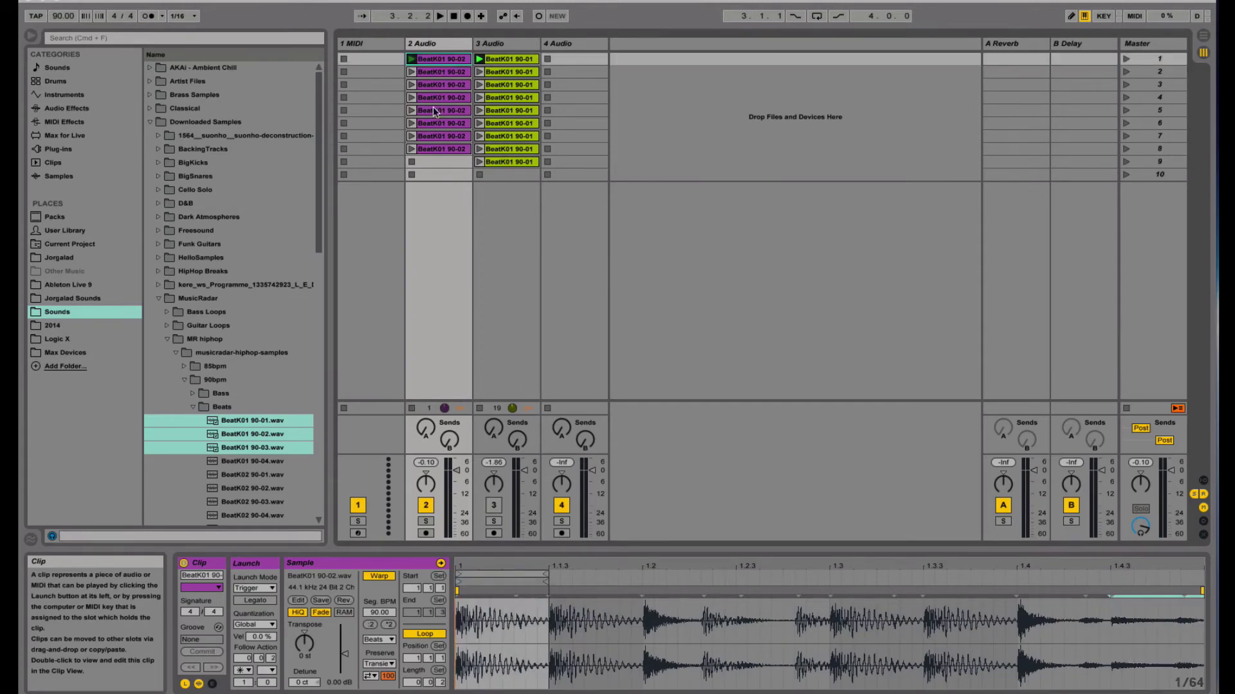
{"action": "left_click", "coordinate": [424, 146], "text": "shift"}
{"action": "left_click", "coordinate": [247, 671]}
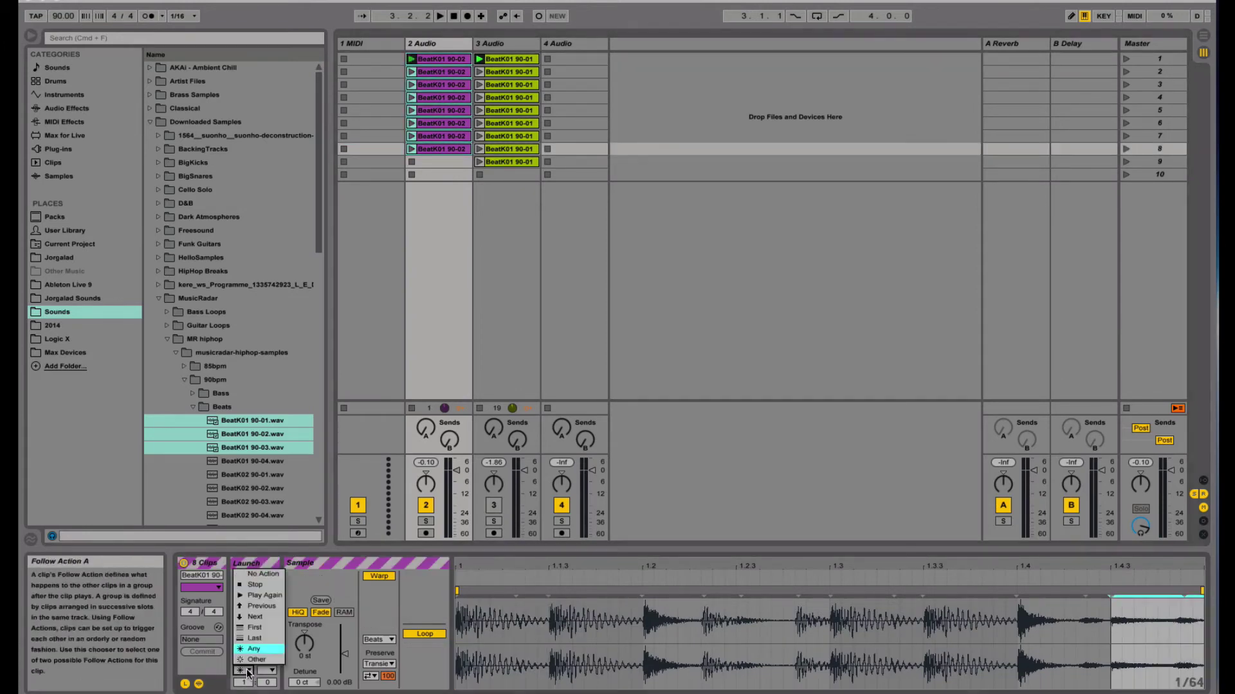
{"action": "left_click", "coordinate": [266, 576]}
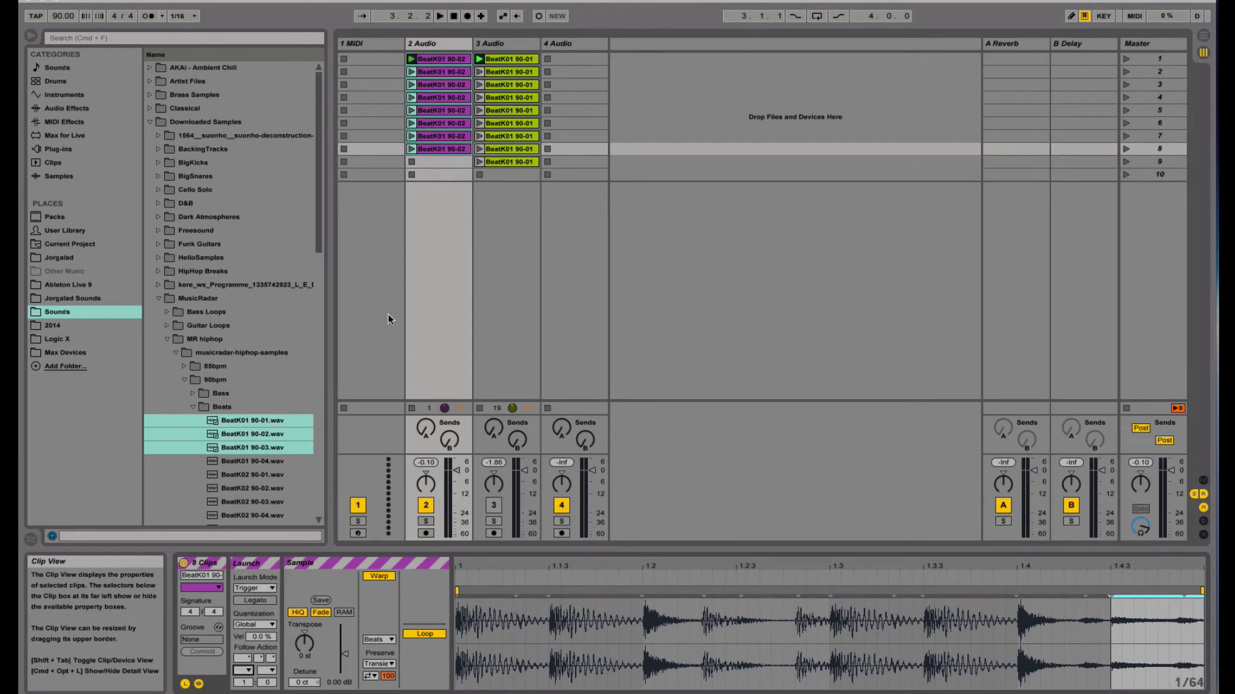
- Deselect the clips, enter MIDI Map mode with Cmd+M, and pick slot 1 for C1
{"action": "left_click", "coordinate": [431, 243]}
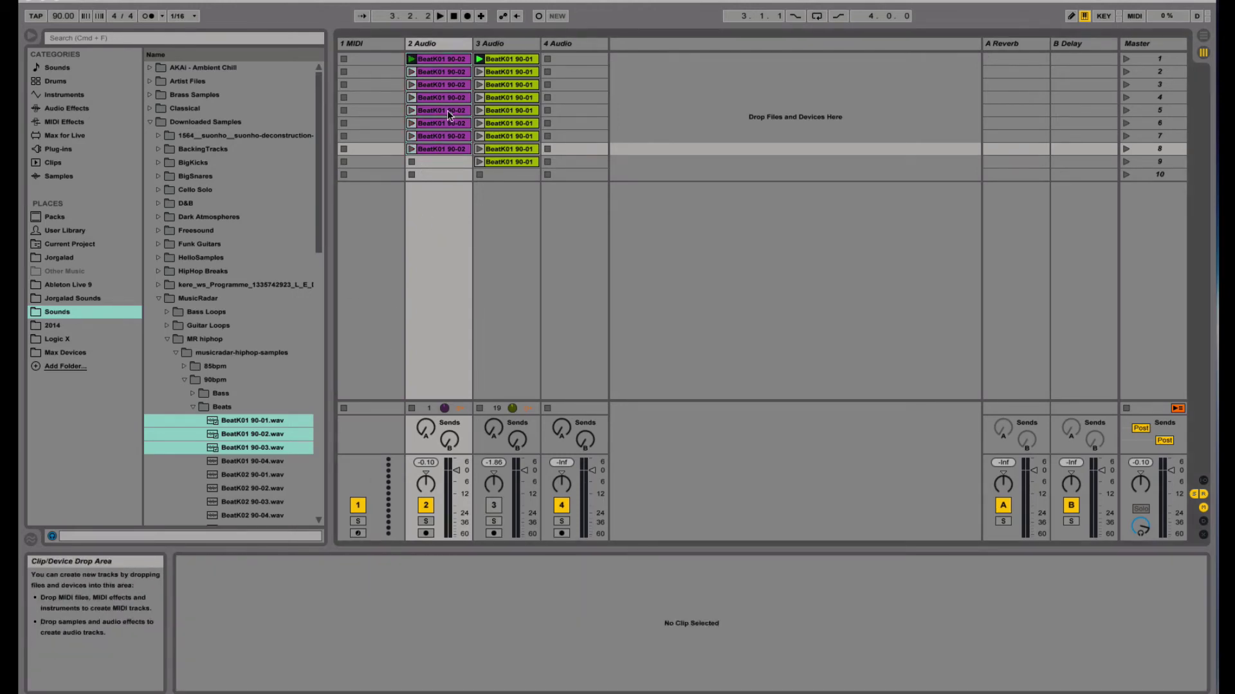
{"action": "key", "text": "super+m"}
{"action": "left_click", "coordinate": [471, 60]}
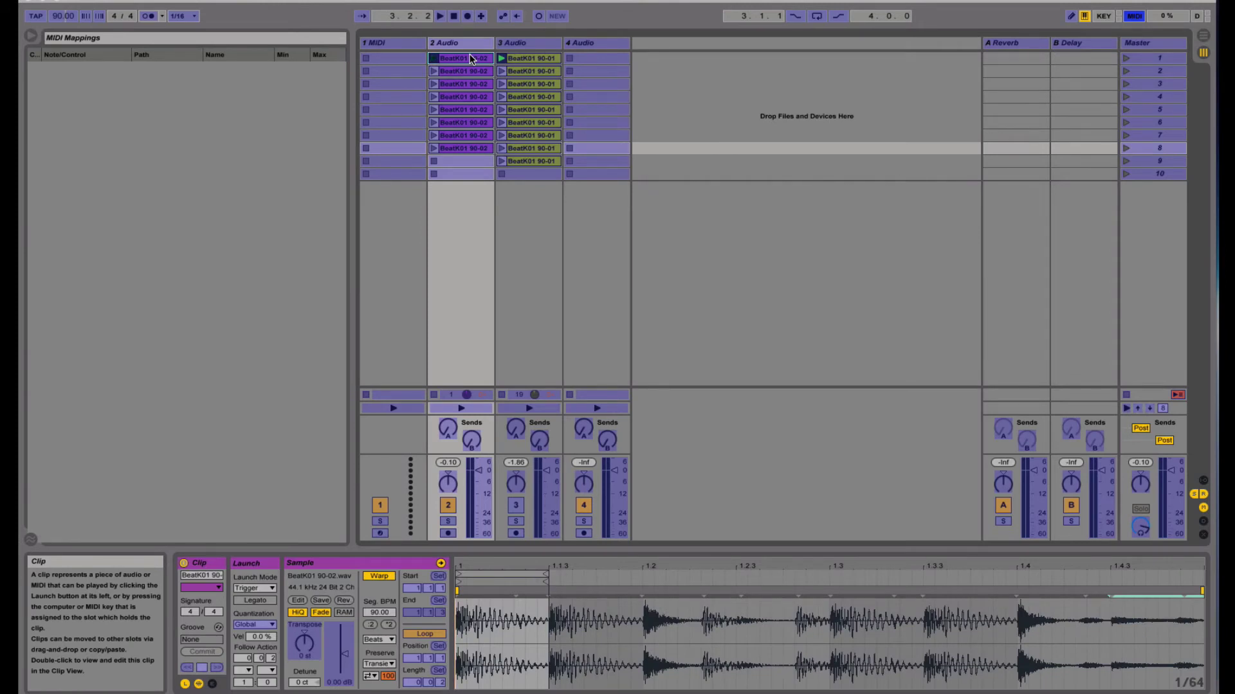
- Map 2 Audio slots 2–8 to notes D1, E1, F1, G1, A1, B1 and C2
{"action": "left_click", "coordinate": [471, 69]}
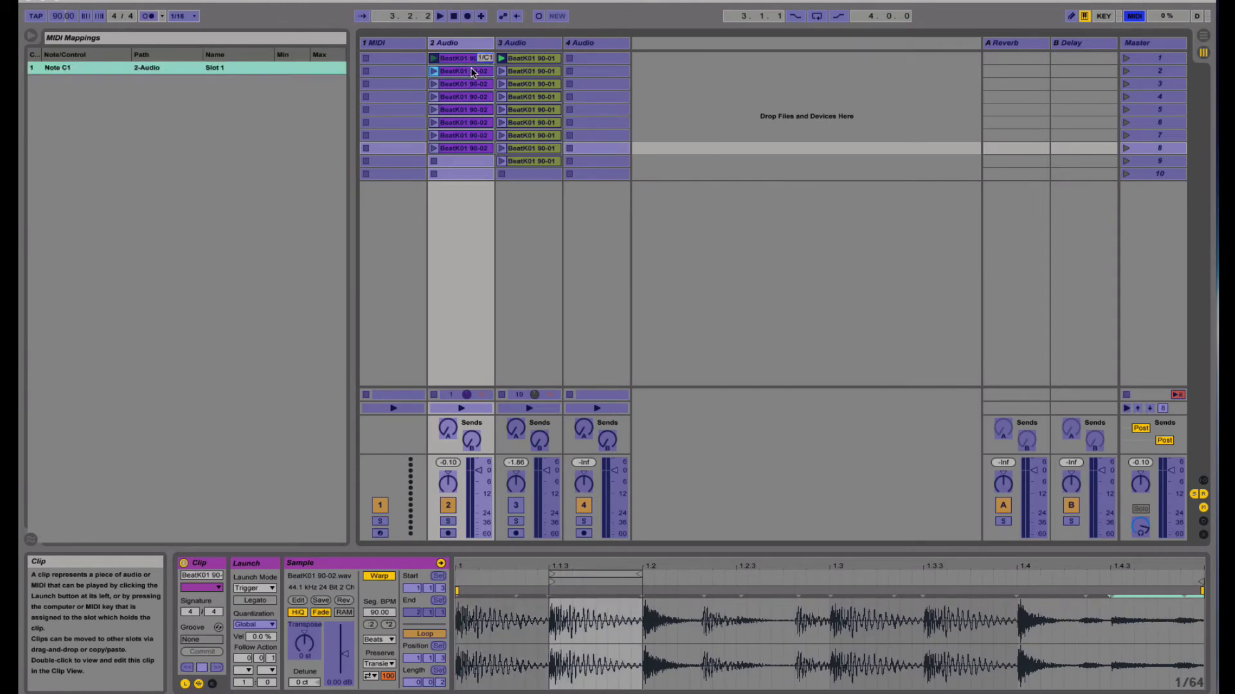
{"action": "left_click", "coordinate": [472, 84]}
{"action": "left_click", "coordinate": [472, 97]}
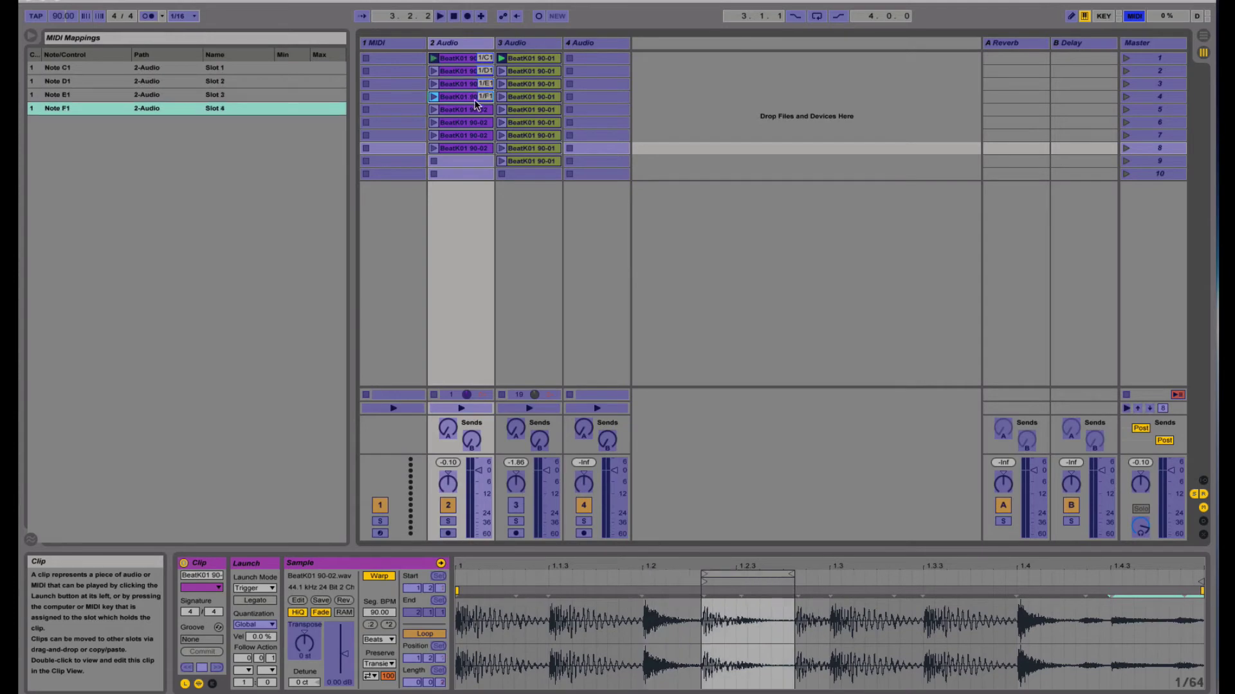
{"action": "left_click", "coordinate": [479, 110]}
{"action": "left_click", "coordinate": [481, 123]}
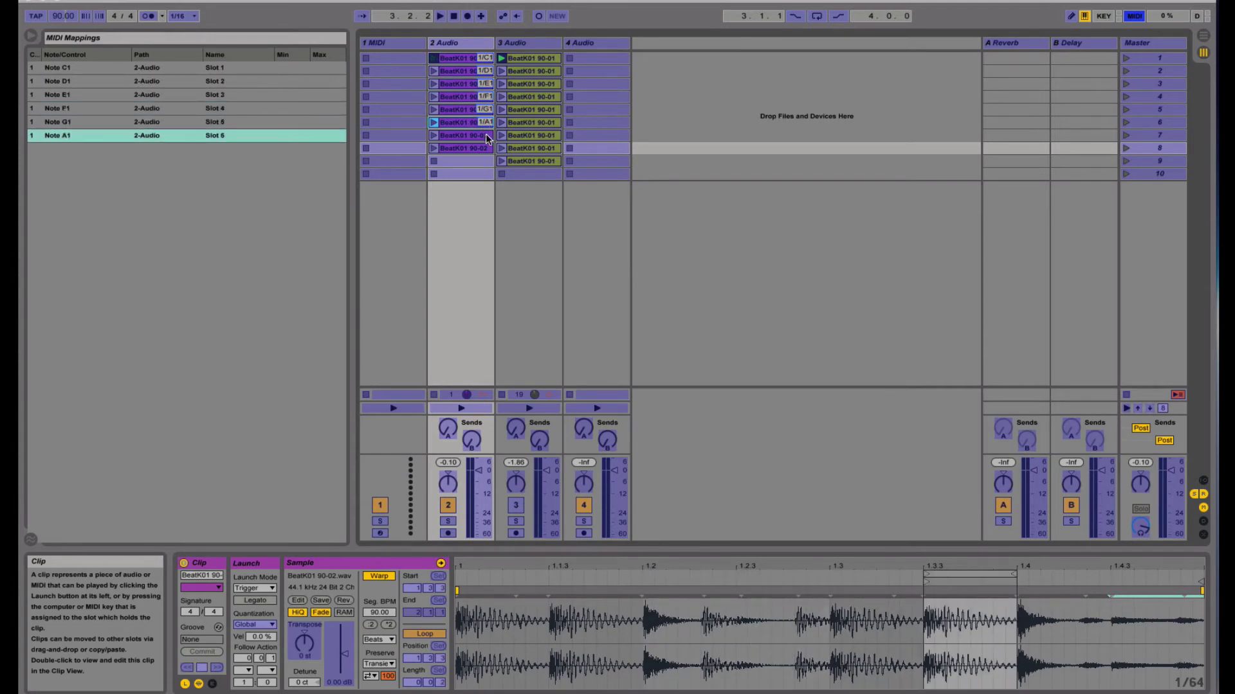
{"action": "left_click", "coordinate": [485, 134]}
{"action": "left_click", "coordinate": [484, 148]}
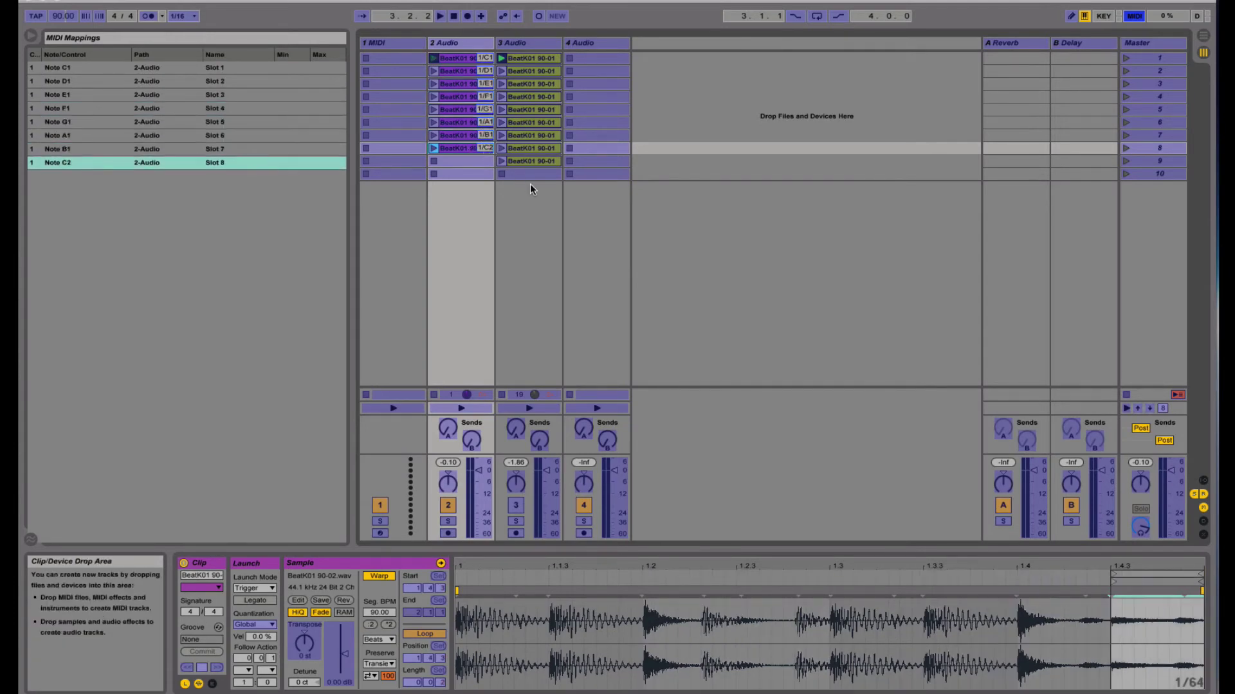
- Leave MIDI Map mode, trigger the slices from the keyboard, then stop playback
{"action": "key", "text": "super+m"}
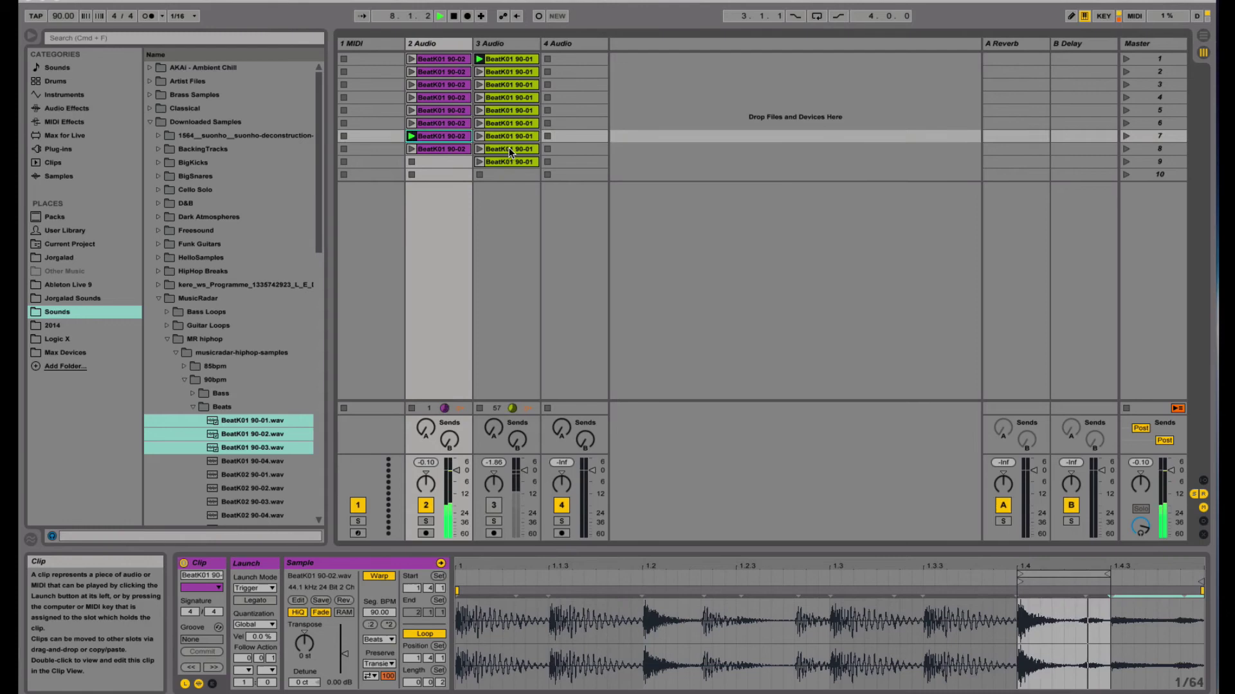
{"action": "key", "text": "space"}
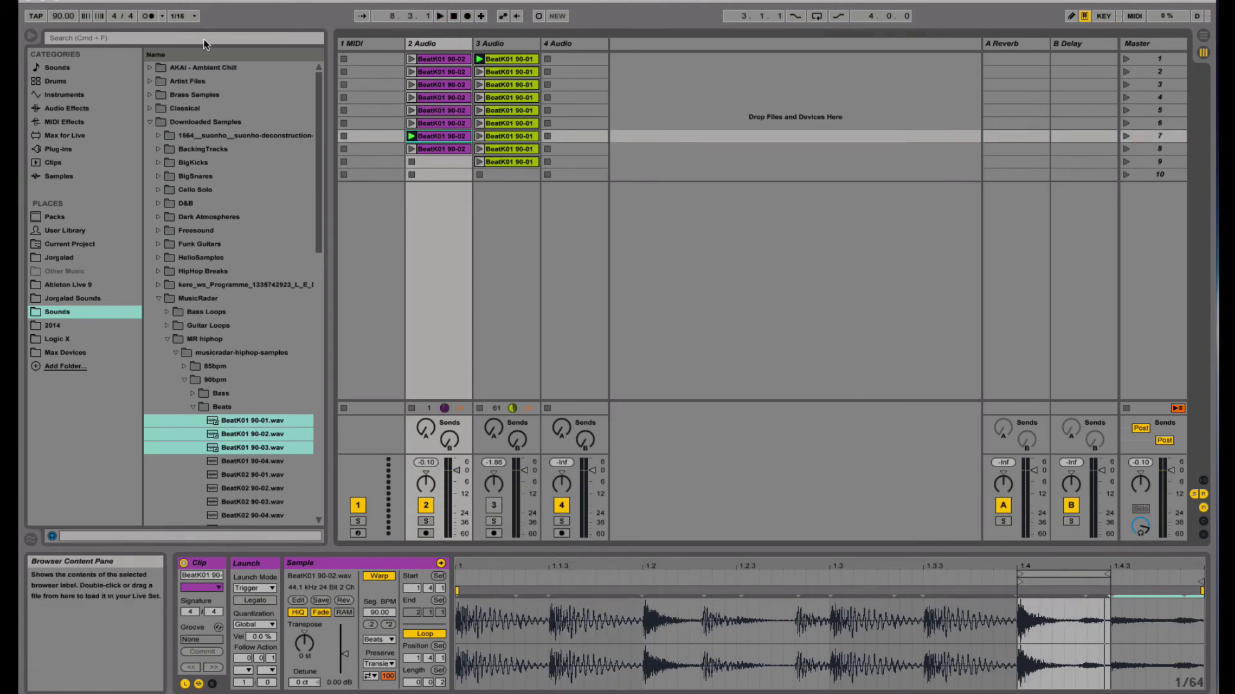
- Try global quantization at 1 Bar and None, then settle on 1/16
{"action": "left_click", "coordinate": [185, 16]}
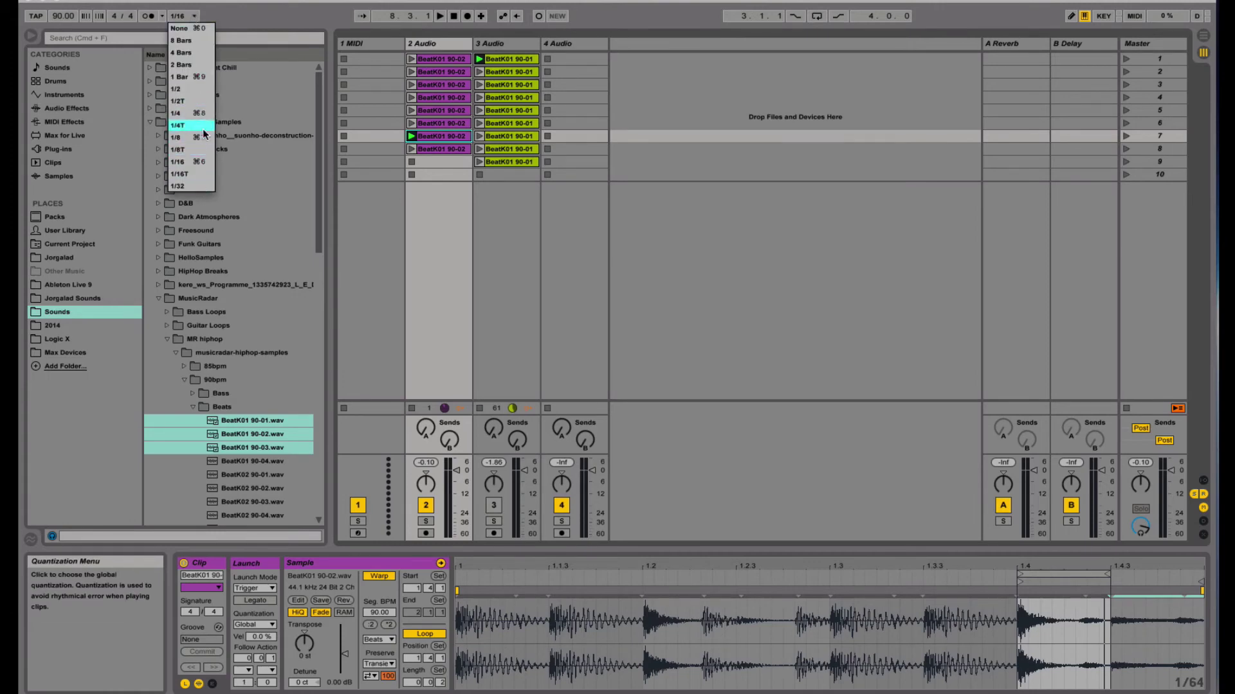
{"action": "left_click", "coordinate": [207, 77]}
{"action": "key", "text": "space"}
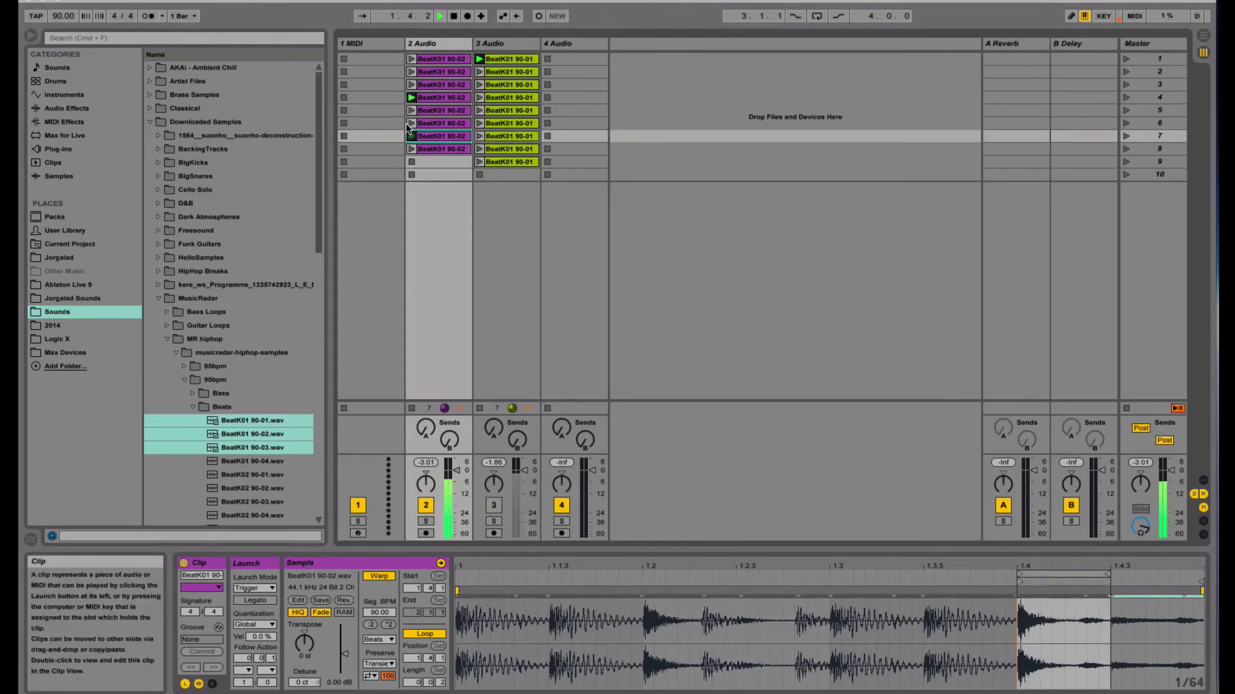
{"action": "left_click", "coordinate": [187, 16]}
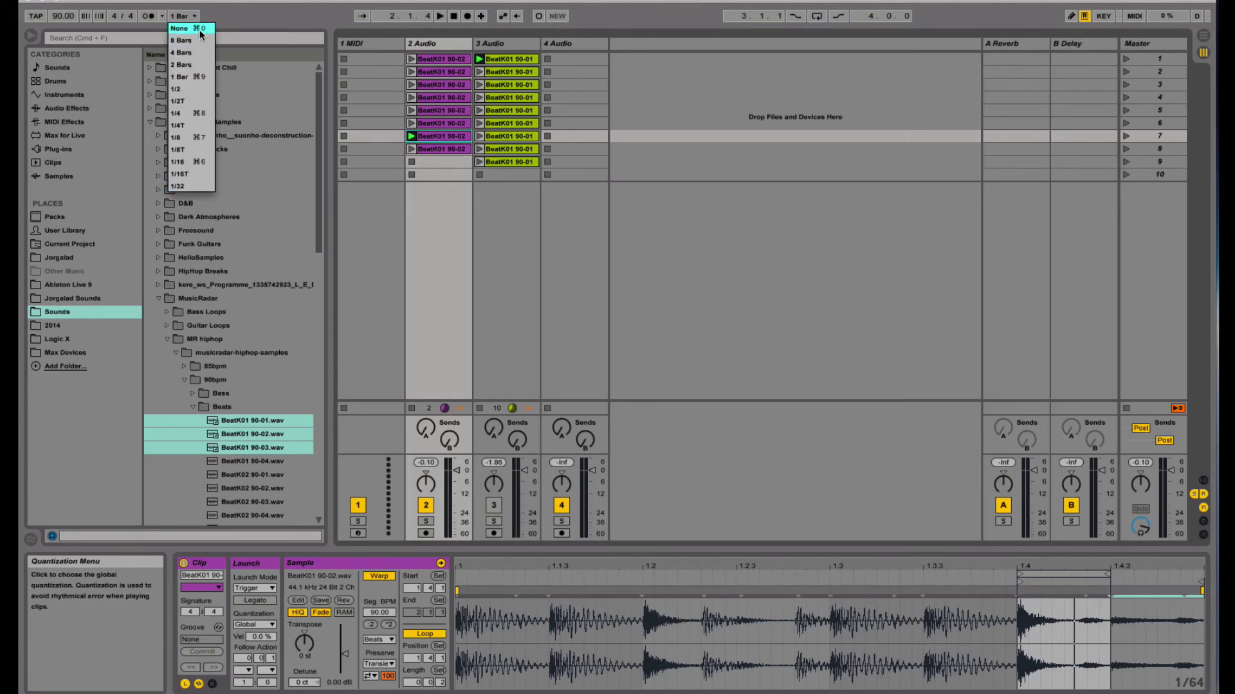
{"action": "left_click", "coordinate": [195, 30]}
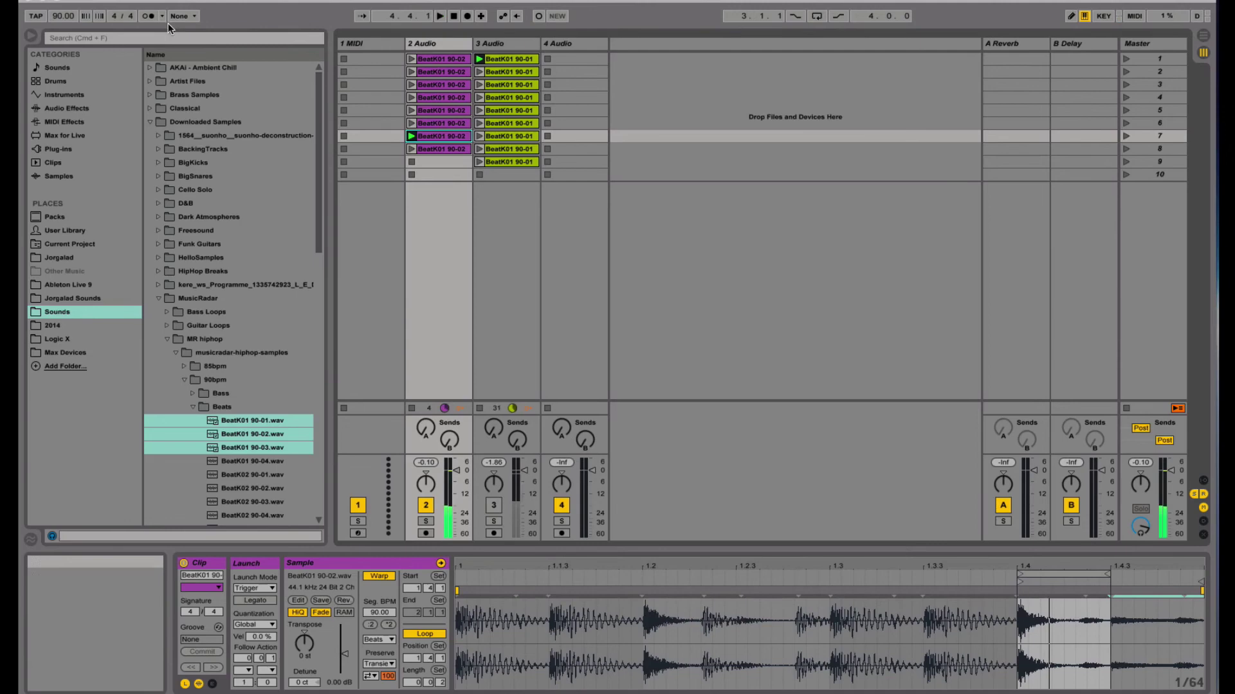
{"action": "left_click", "coordinate": [183, 16]}
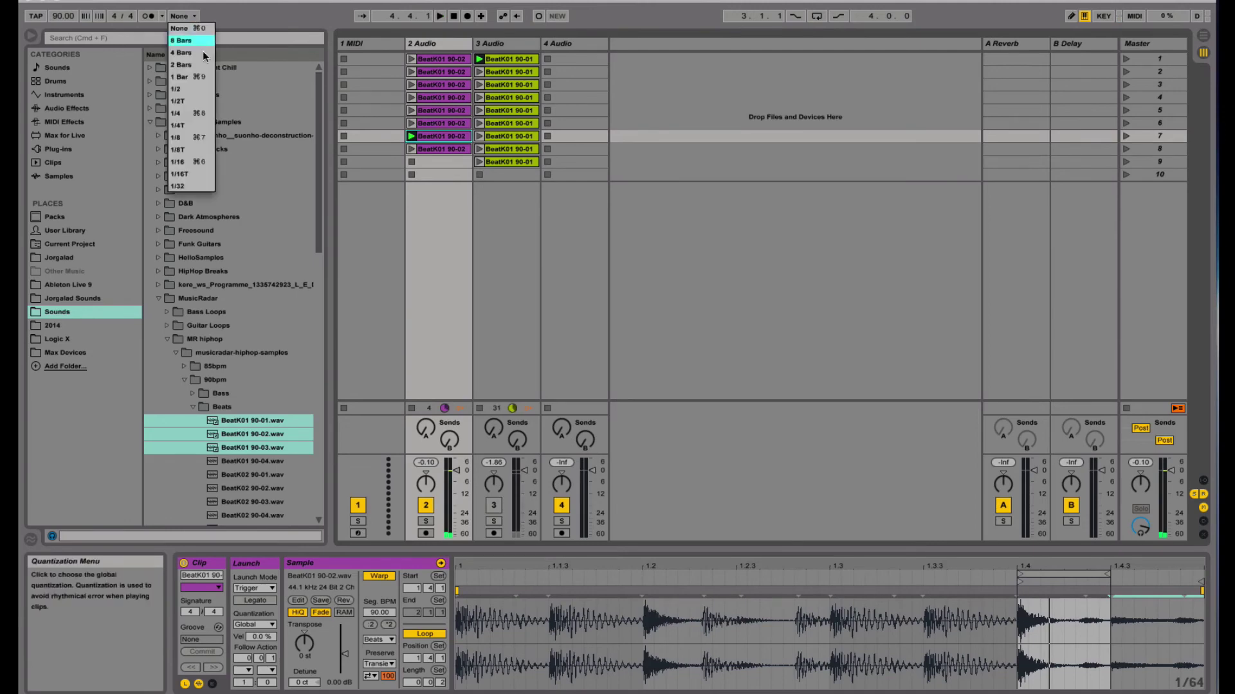
{"action": "left_click", "coordinate": [198, 161]}
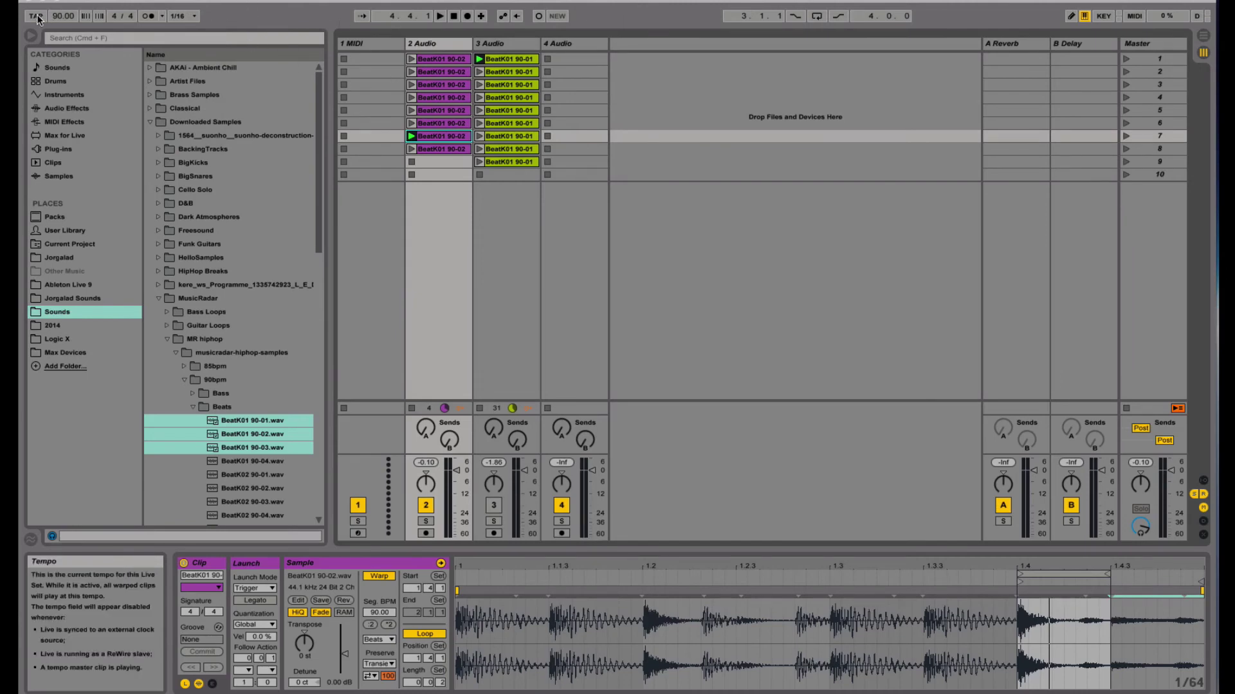
{"action": "key", "text": "space"}
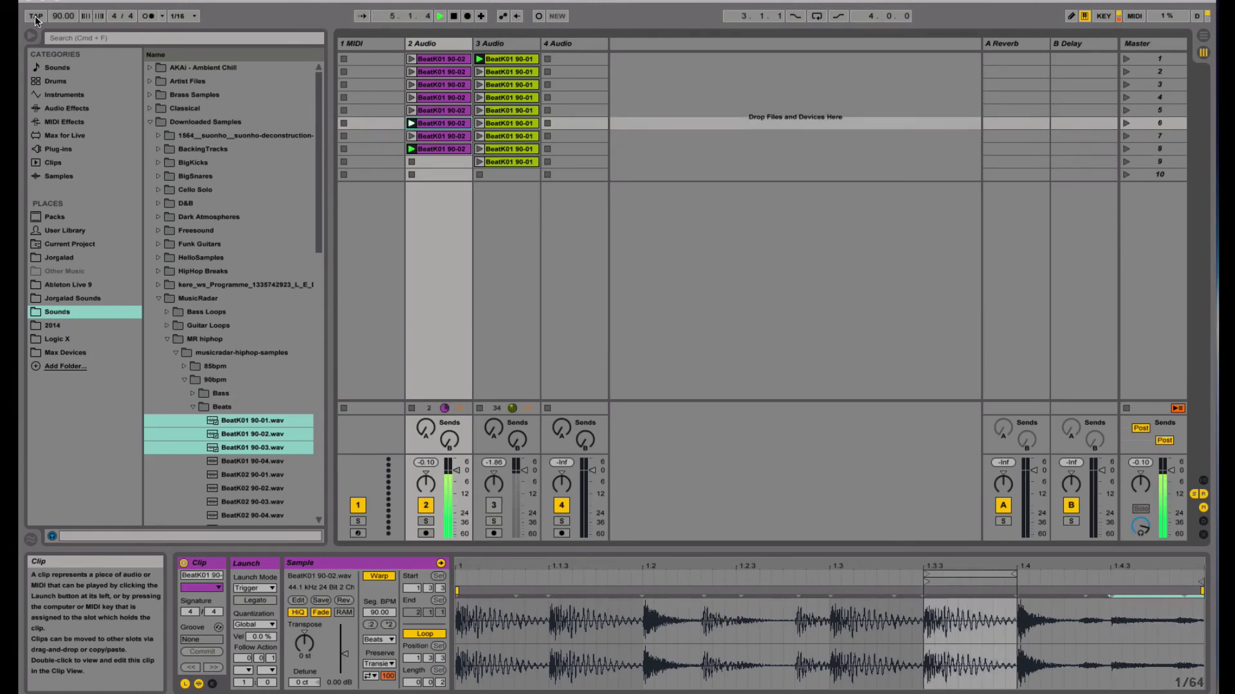
{"action": "key", "text": "space"}
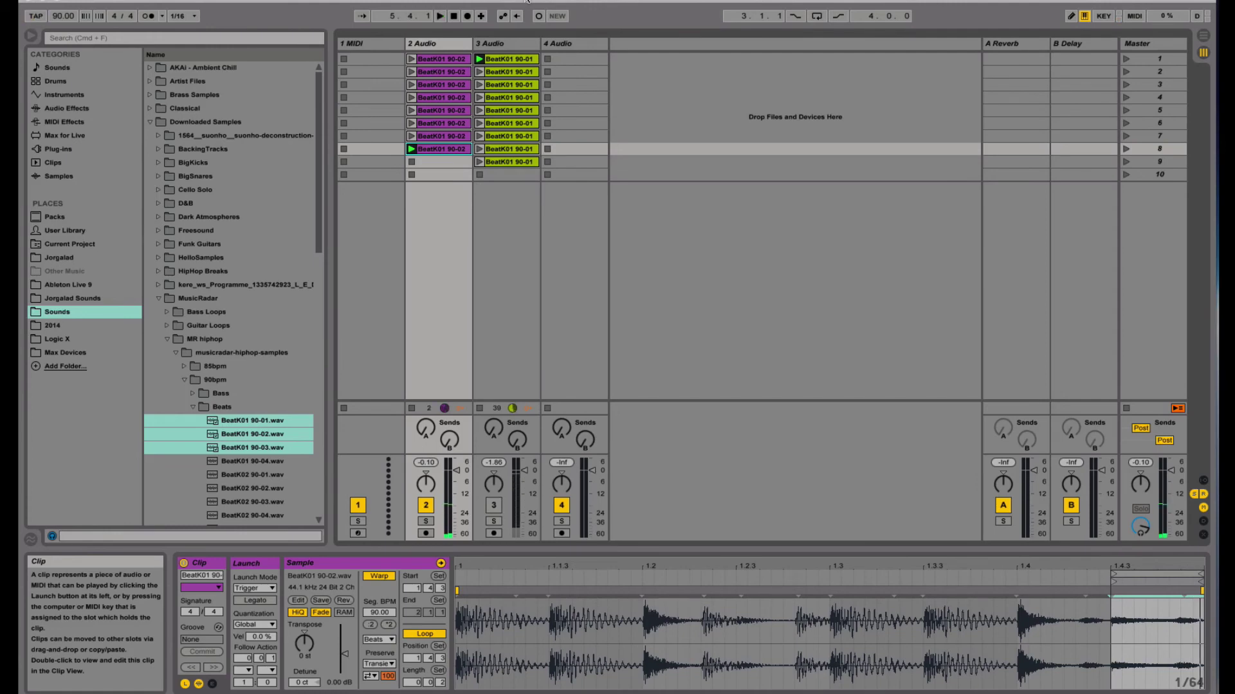
- Give all nine of track 3's clips the Next follow action
{"action": "left_click", "coordinate": [505, 64]}
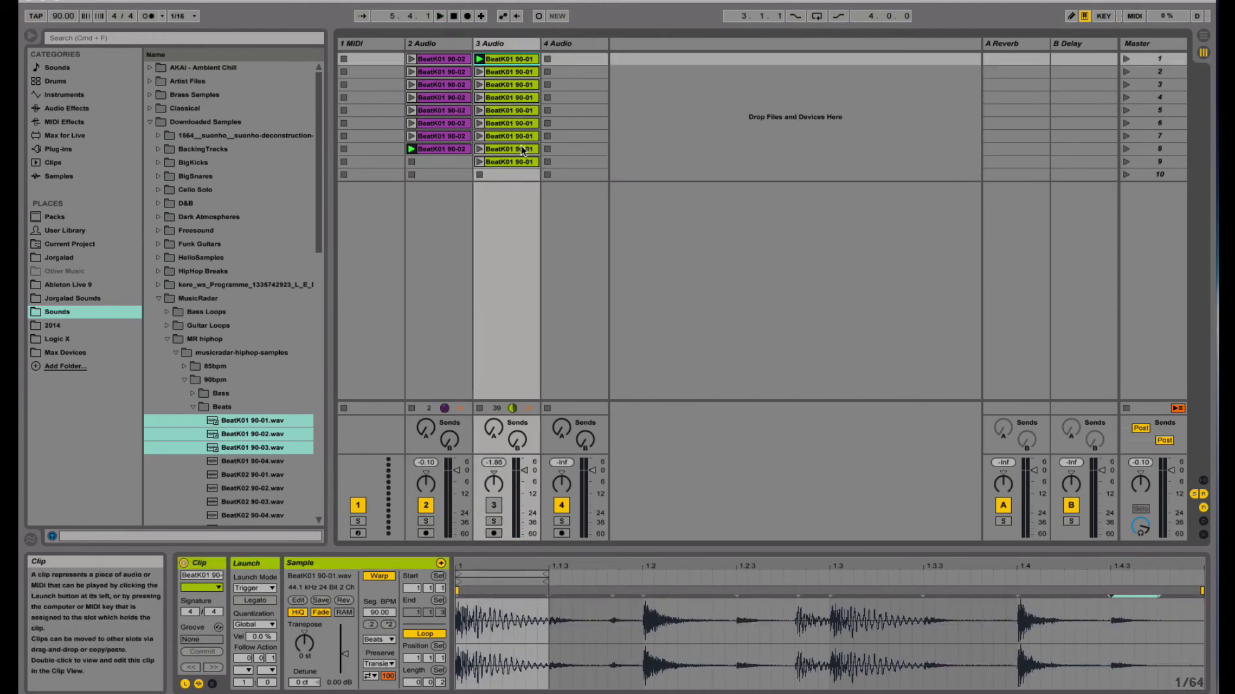
{"action": "left_click", "coordinate": [516, 160], "text": "shift"}
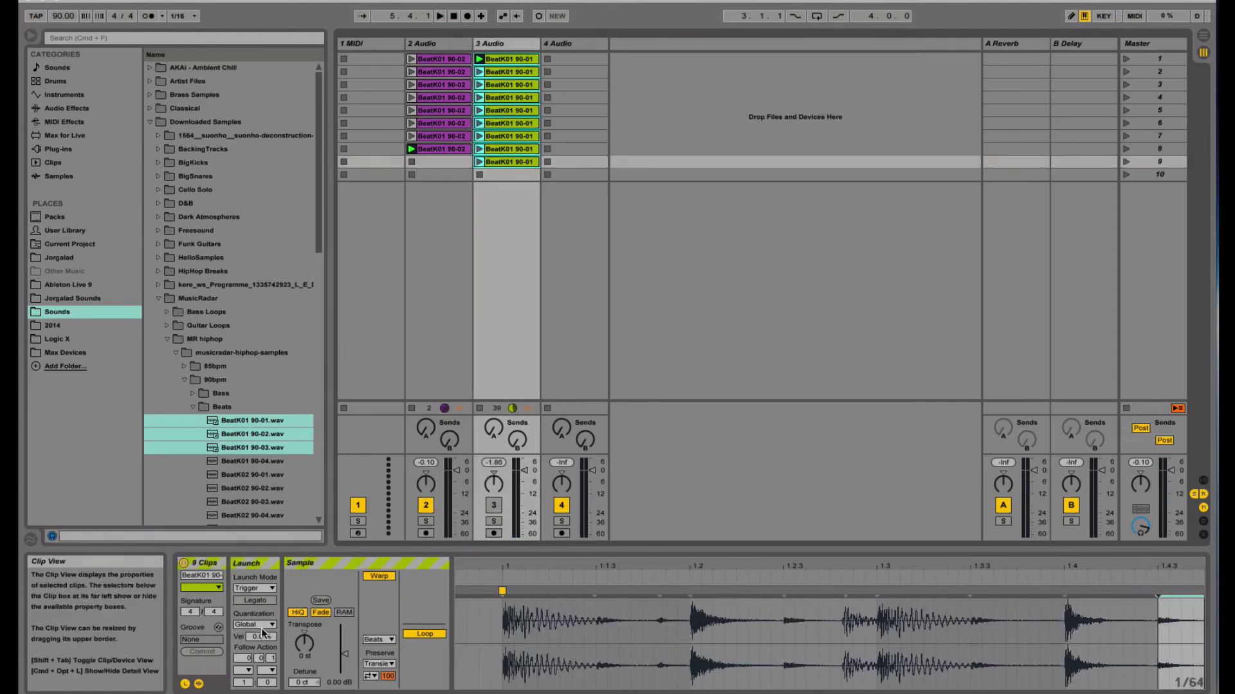
{"action": "left_click", "coordinate": [244, 670]}
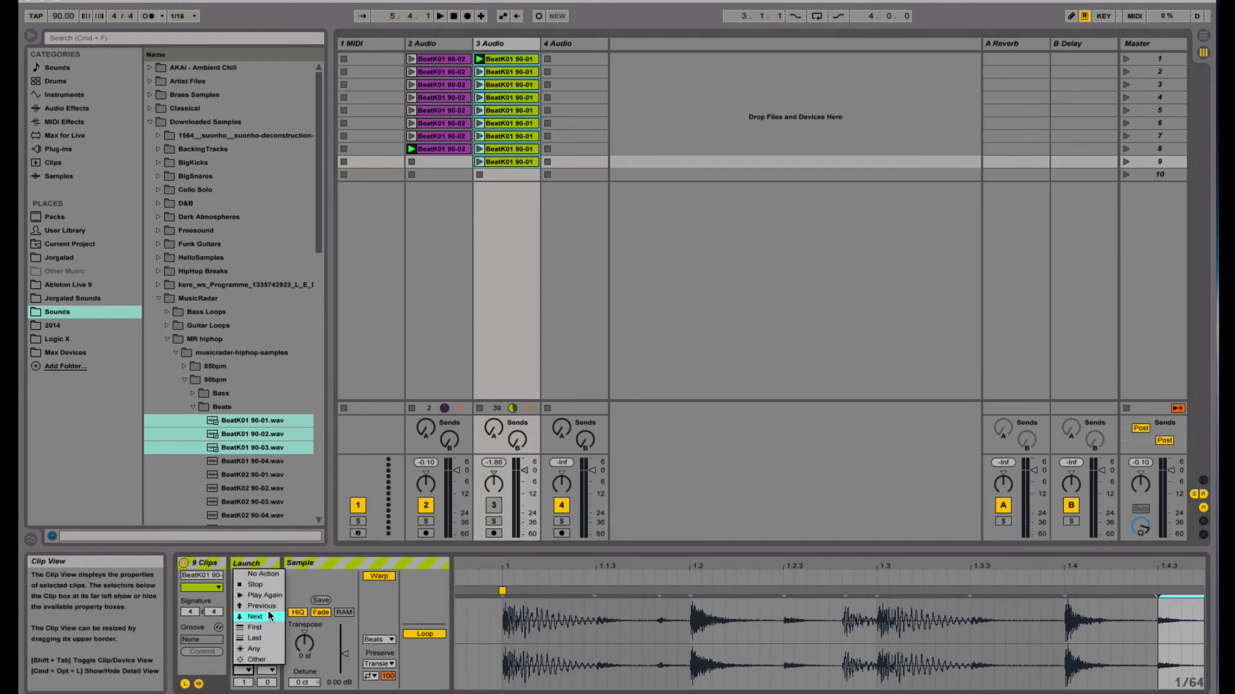
{"action": "left_click", "coordinate": [267, 614]}
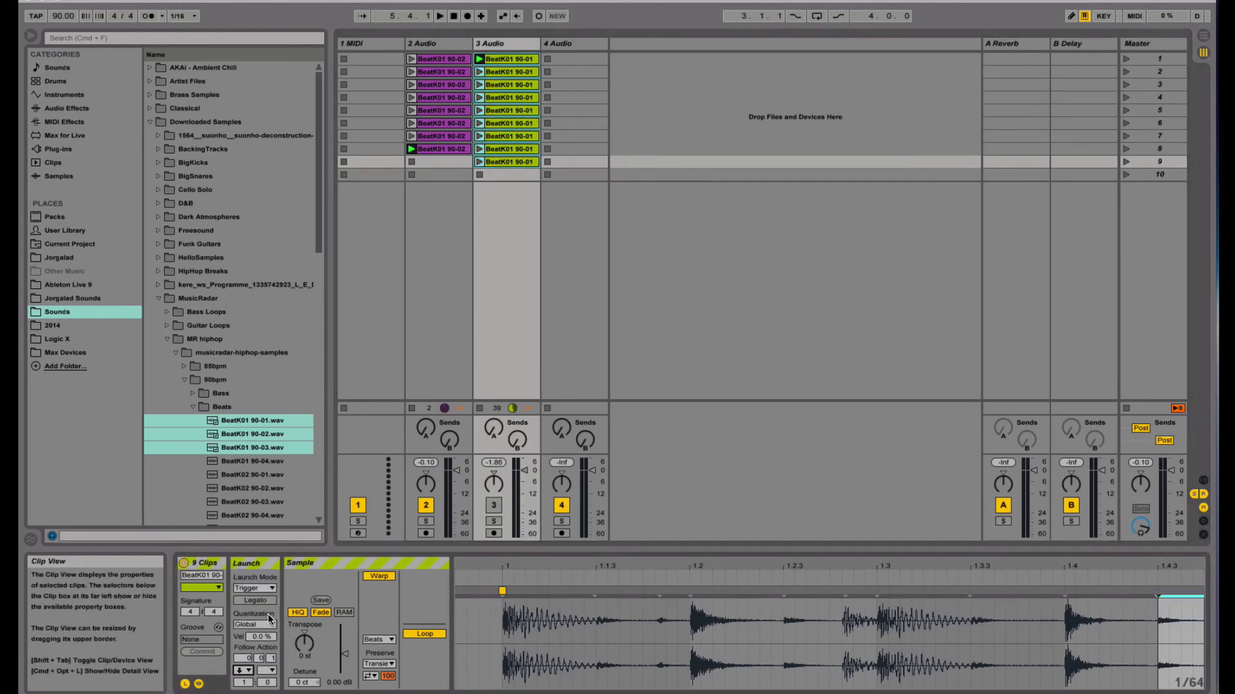
- Set track 2's eight clips to the Any follow action, re-enable track 3, and launch scene 1
{"action": "left_click", "coordinate": [414, 53]}
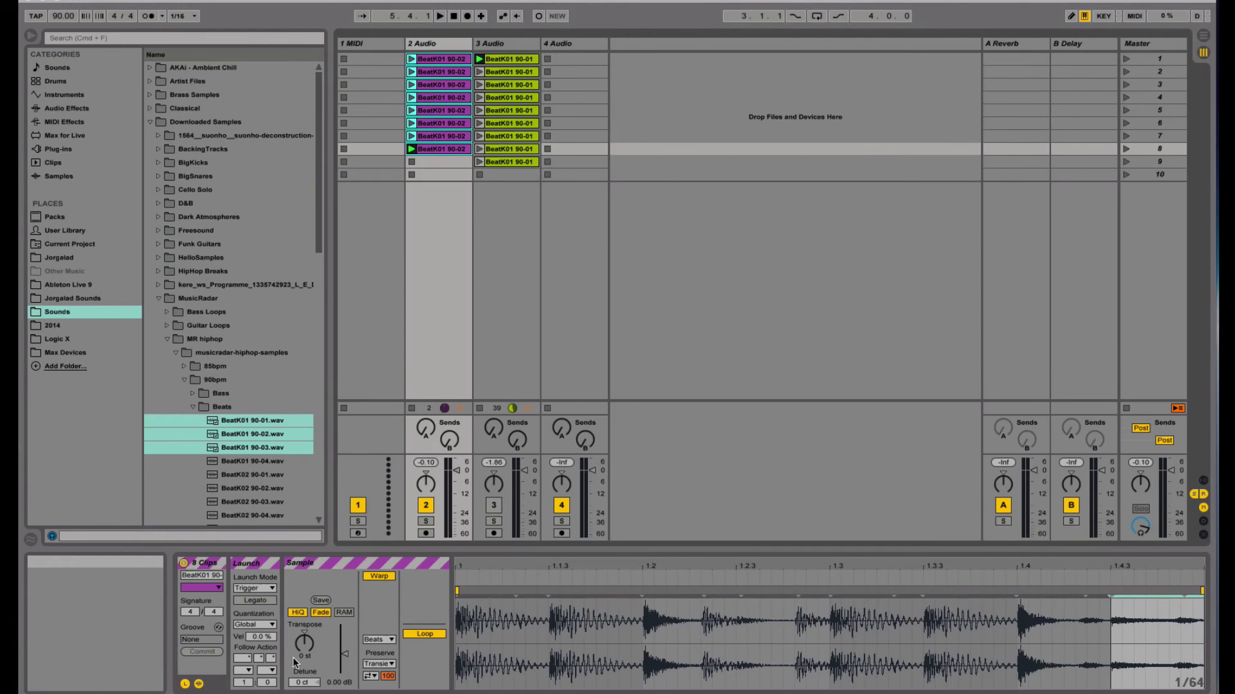
{"action": "left_click", "coordinate": [244, 670]}
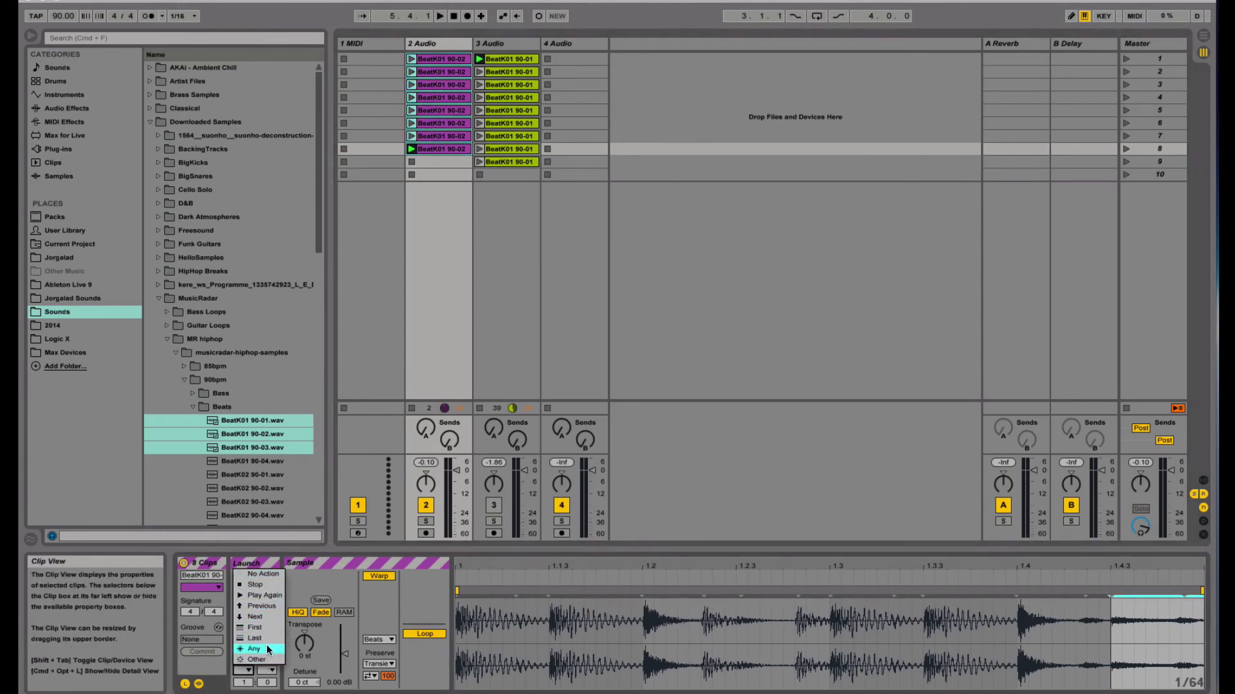
{"action": "left_click", "coordinate": [265, 647]}
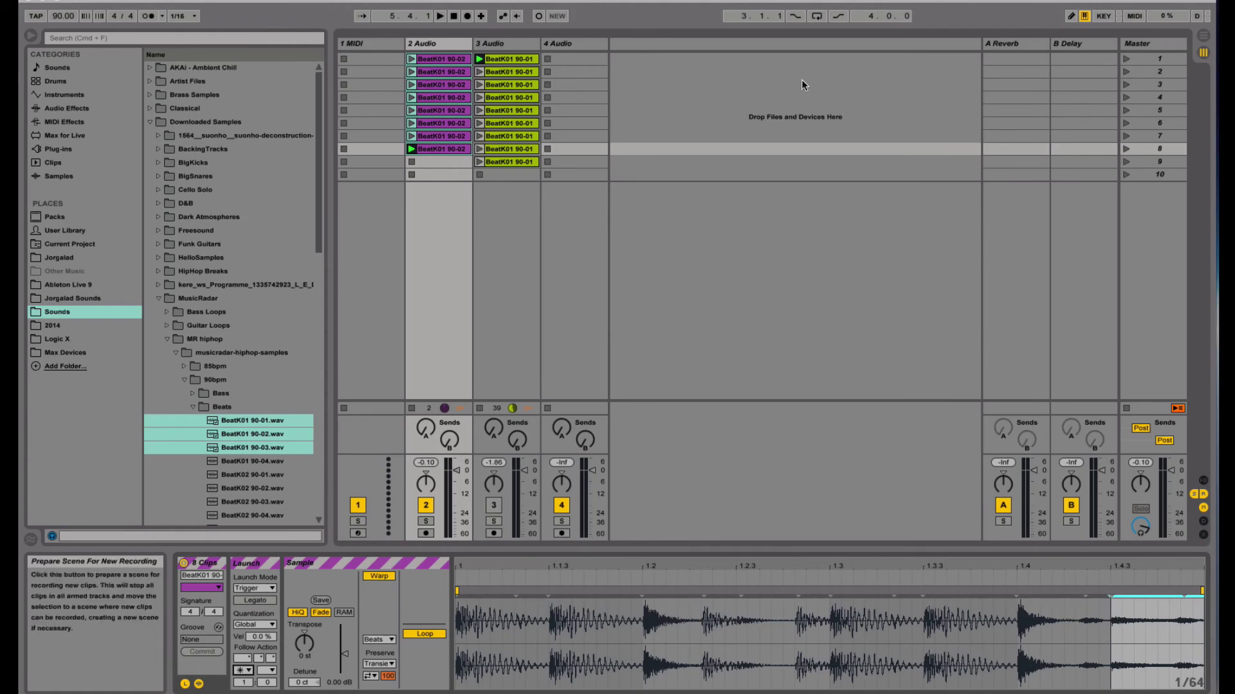
{"action": "left_click", "coordinate": [495, 505]}
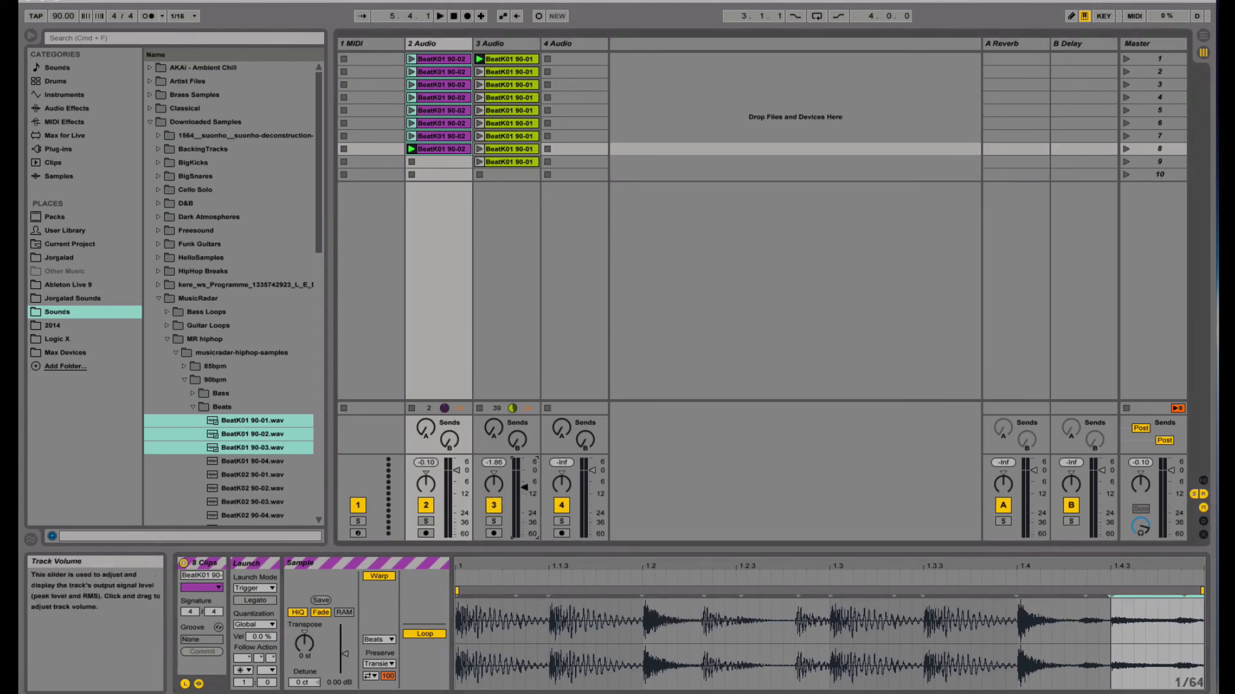
{"action": "left_click", "coordinate": [1126, 59]}
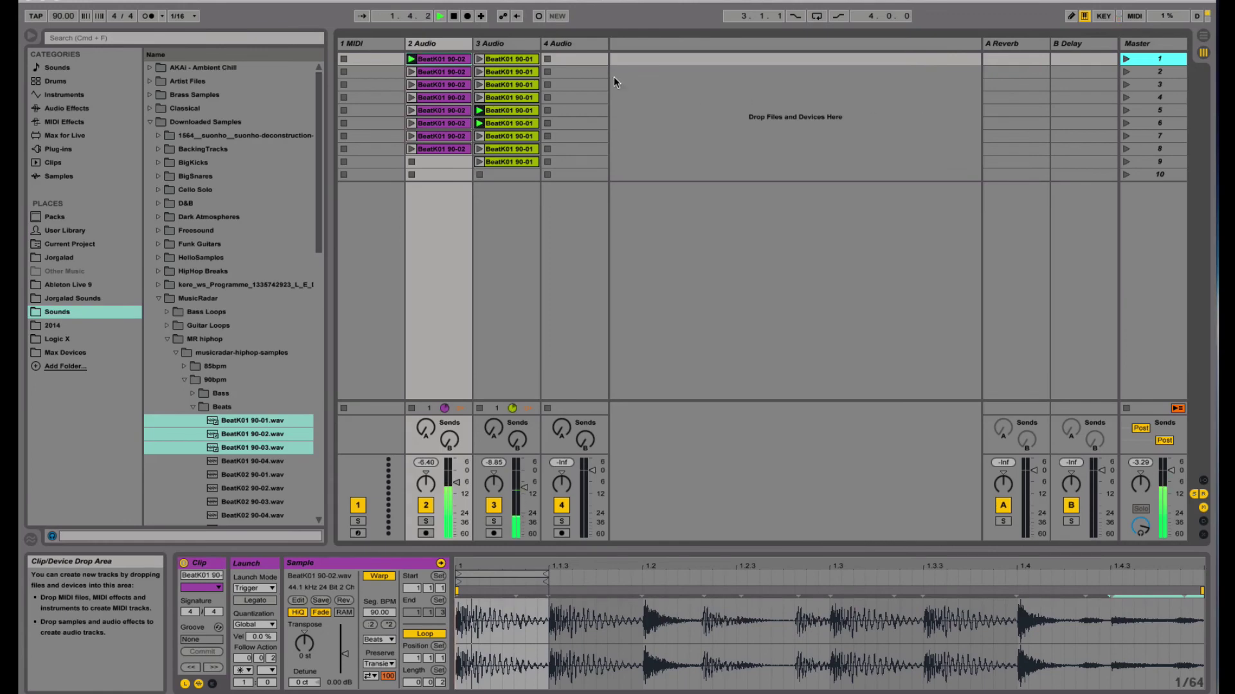
- Drop the tempo from 90 to 74 BPM and restart the clip chain
{"action": "left_click", "coordinate": [510, 45]}
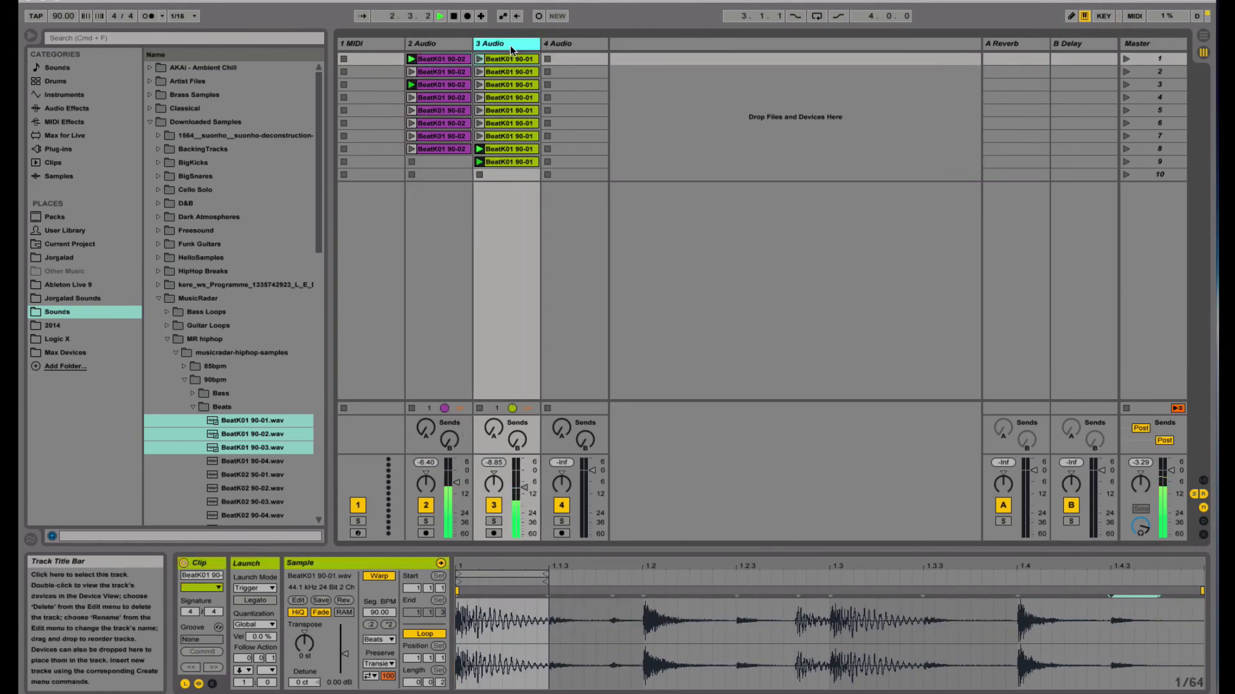
{"action": "left_click", "coordinate": [446, 44]}
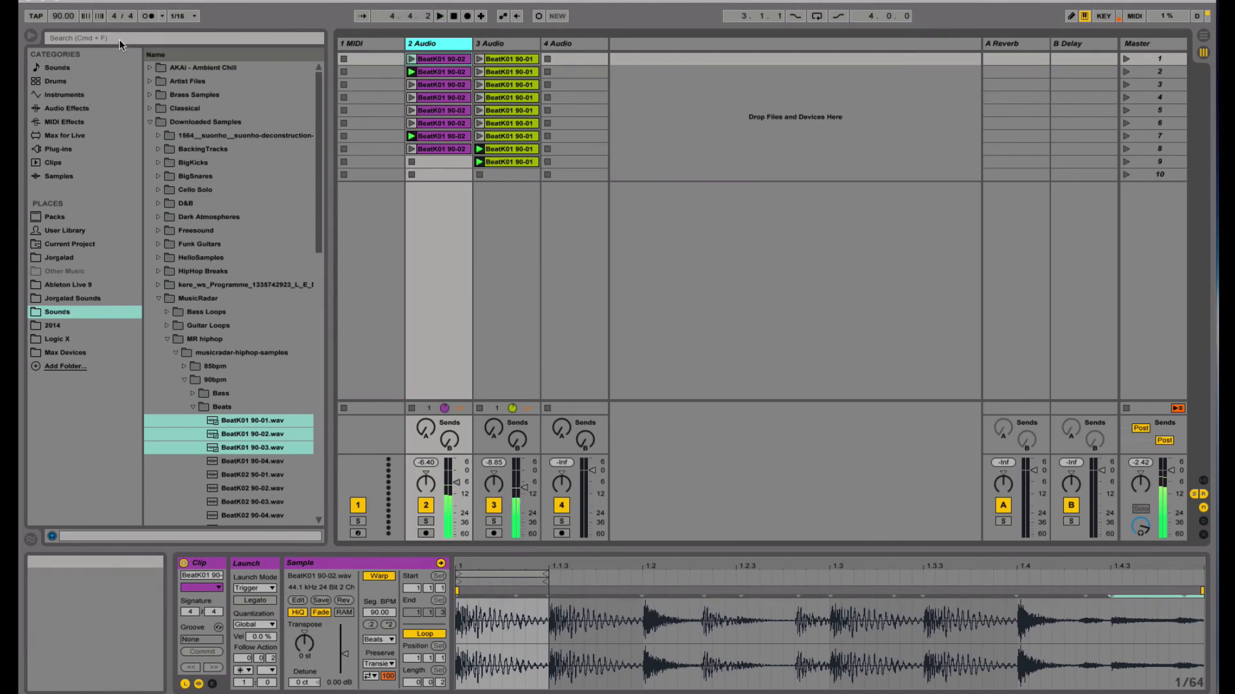
{"action": "left_click_drag", "start_coordinate": [67, 15], "coordinate": [67, 35]}
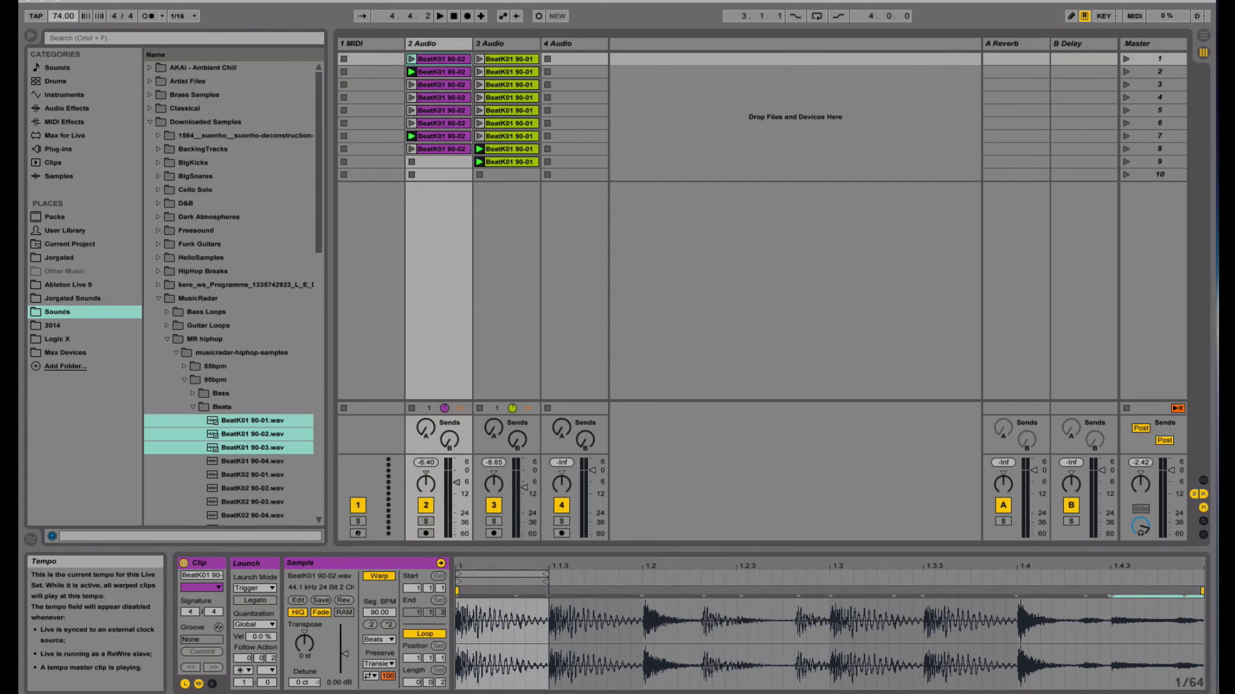
{"action": "key", "text": "space"}
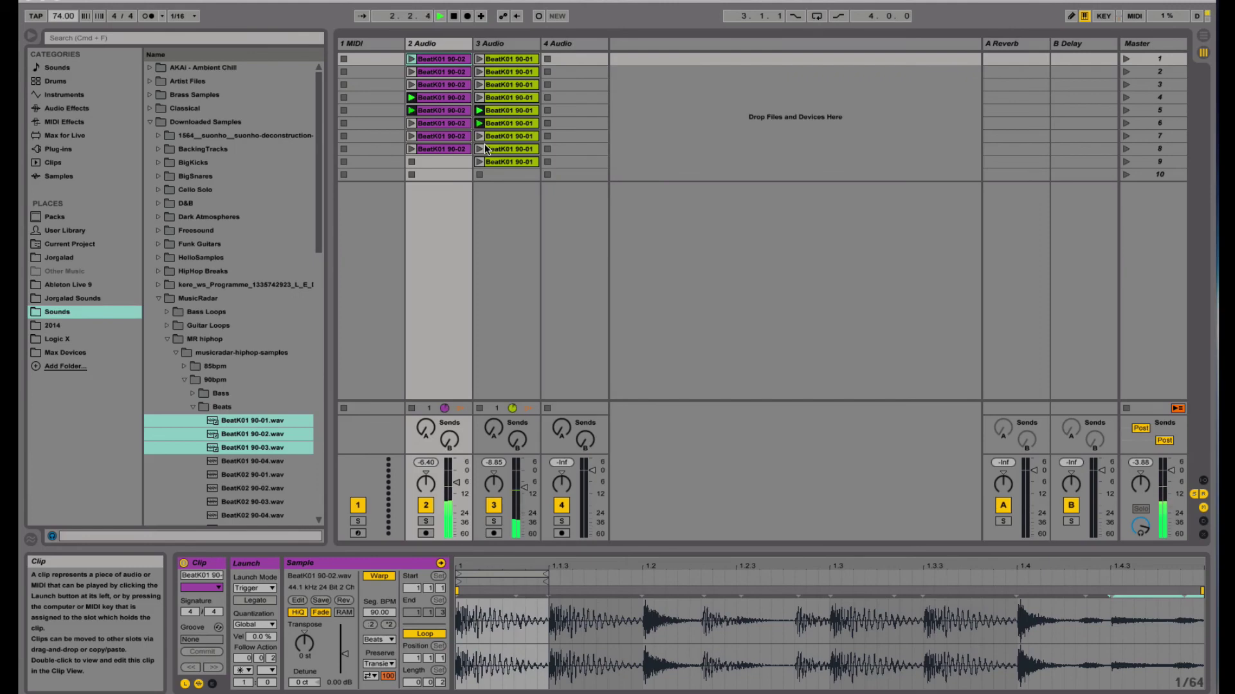
- Set track 2's clips to the Previous follow action so they play in reverse
{"action": "left_click", "coordinate": [452, 148], "text": "shift"}
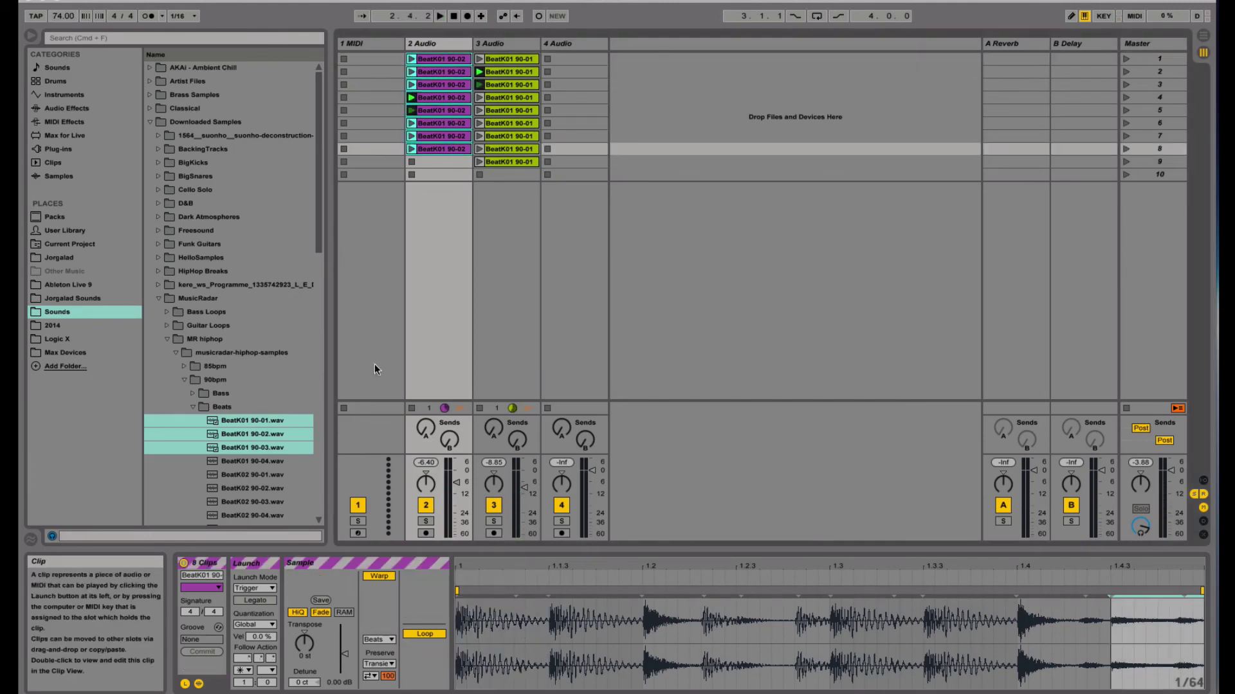
{"action": "left_click", "coordinate": [245, 670]}
{"action": "left_click", "coordinate": [273, 607]}
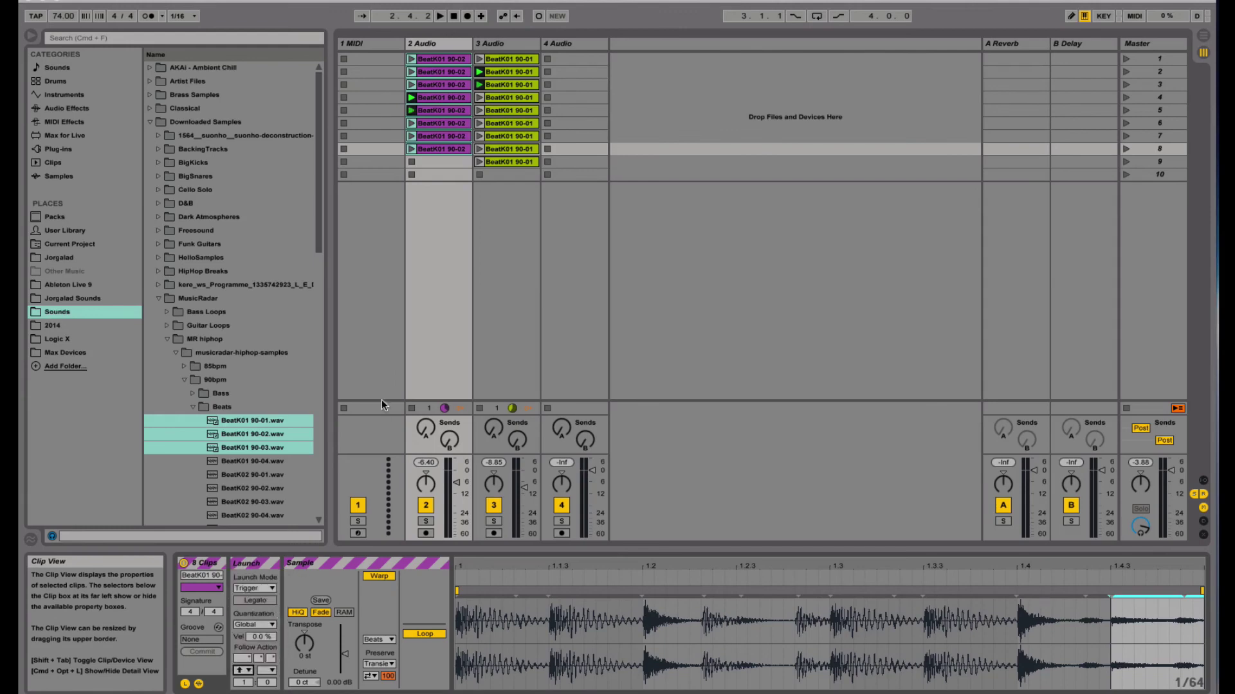
- Audition track 2 soloed, then unsolo it and stop playback
{"action": "left_click", "coordinate": [426, 522]}
{"action": "key", "text": "space"}
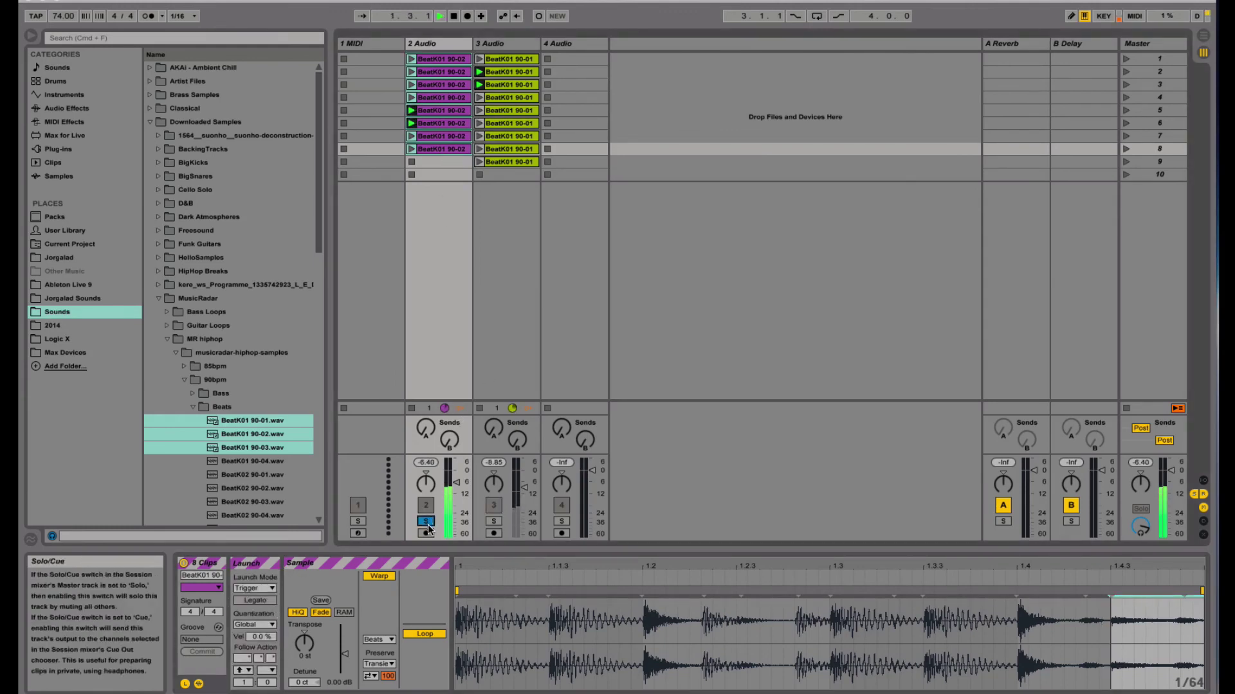
{"action": "left_click", "coordinate": [426, 522]}
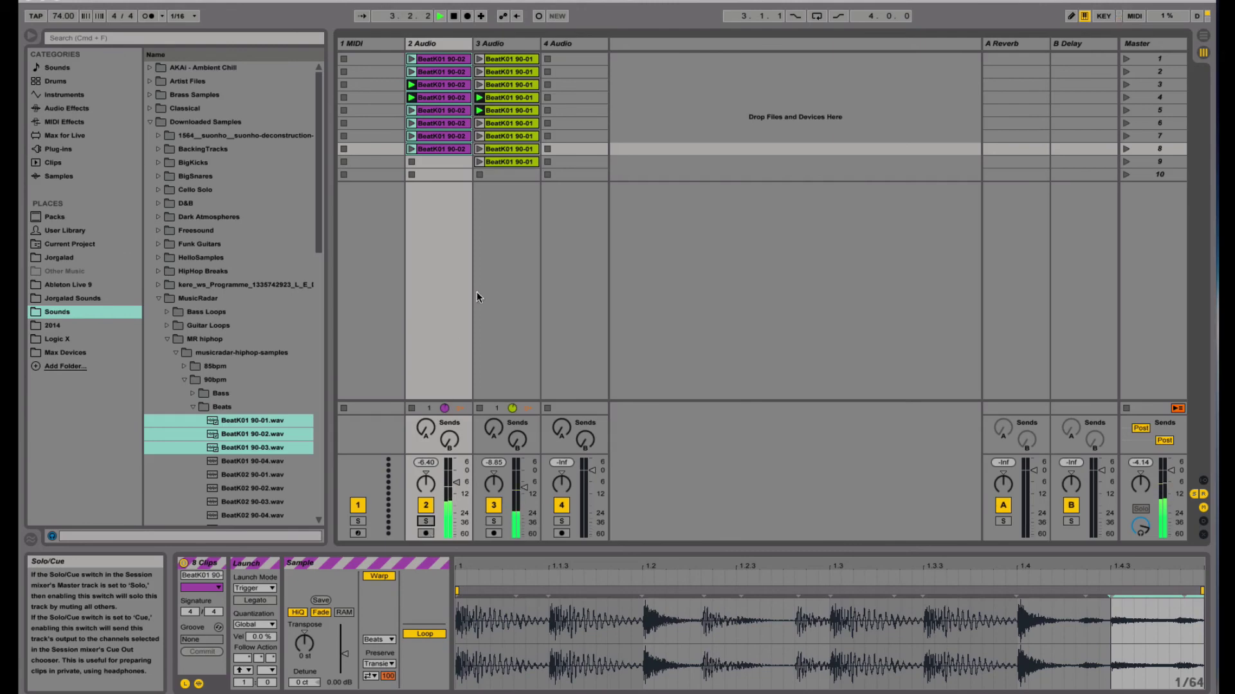
{"action": "key", "text": "space"}
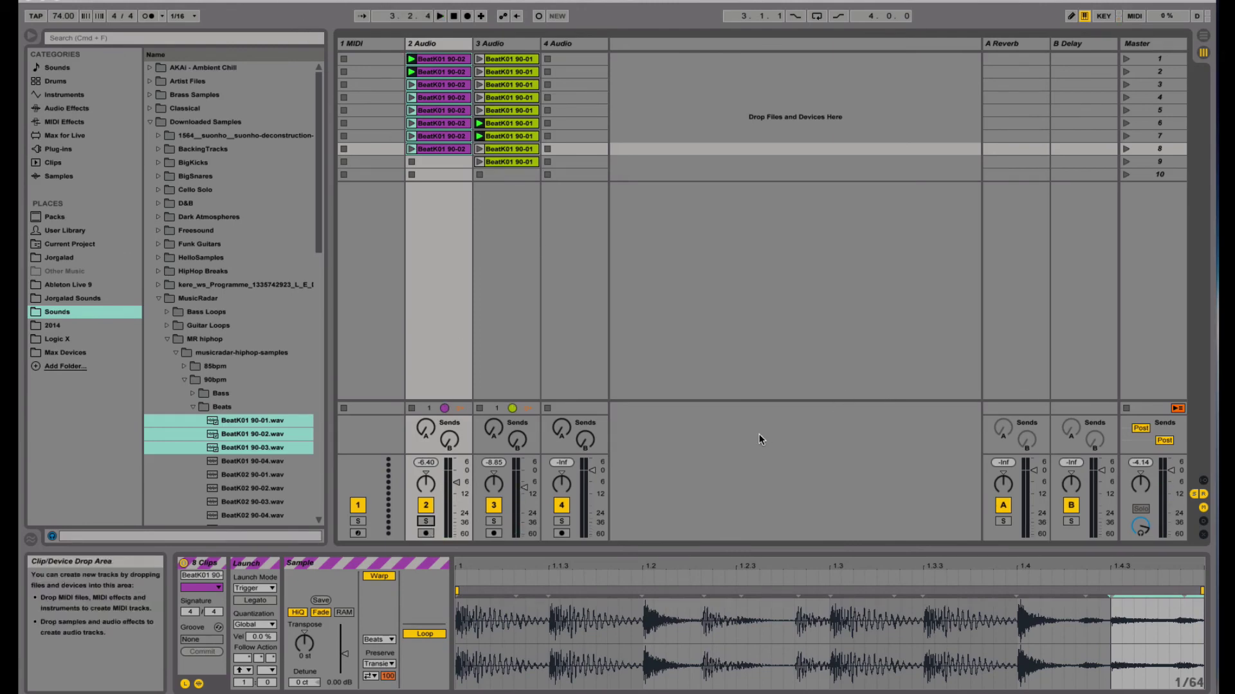